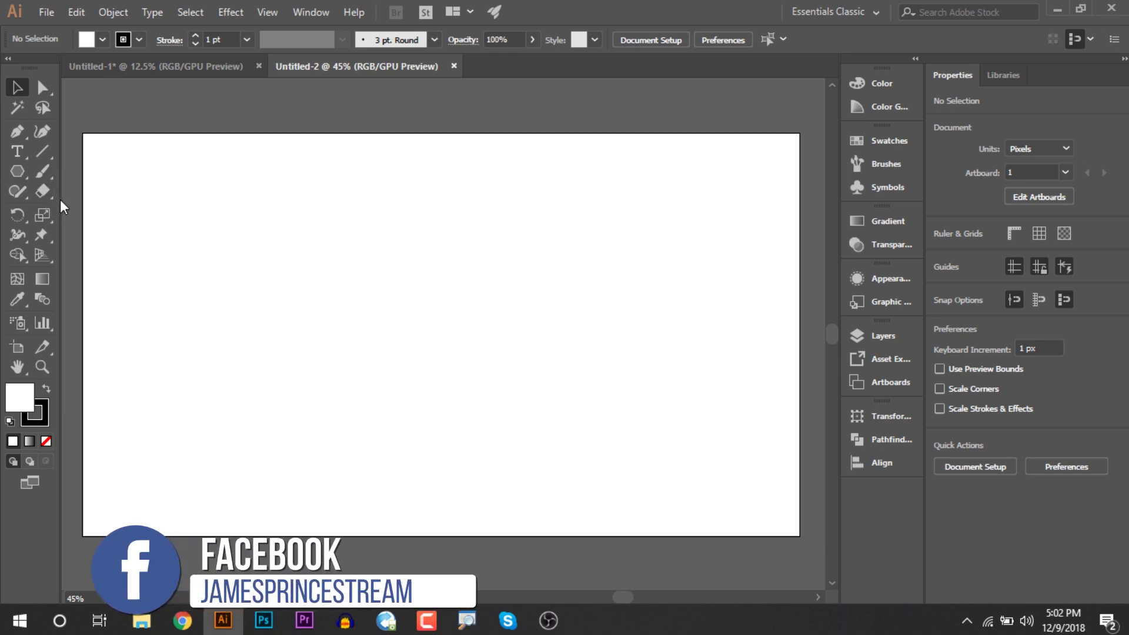
Step: Draw a 318 × 318 px square on the artboard with no outline
left_click(17, 171)
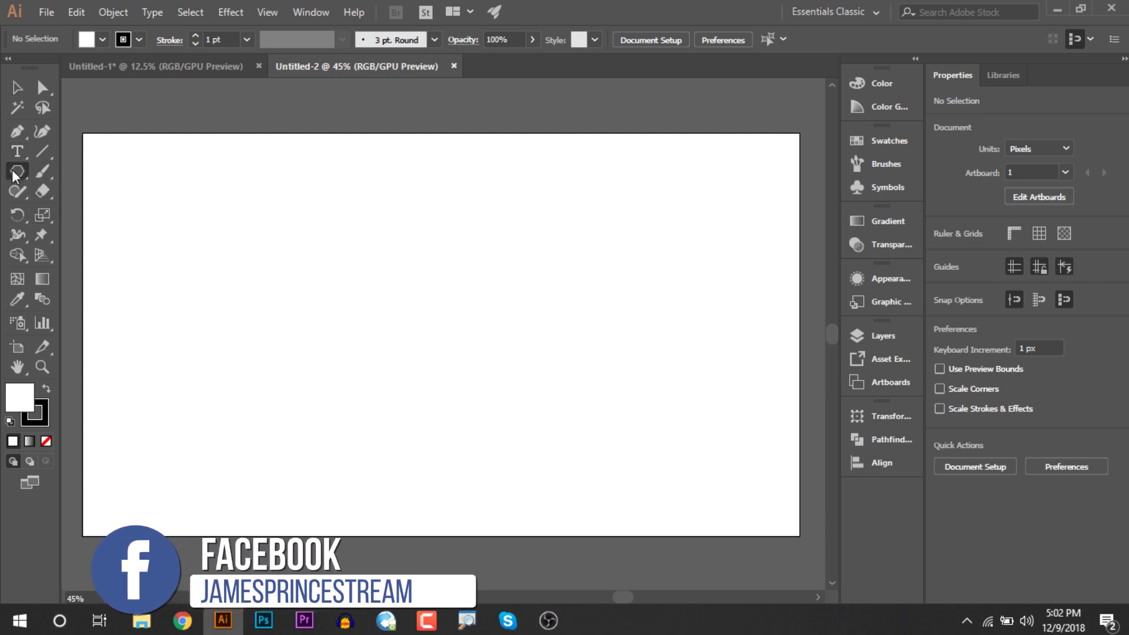
left_click_drag(23, 171, 73, 177)
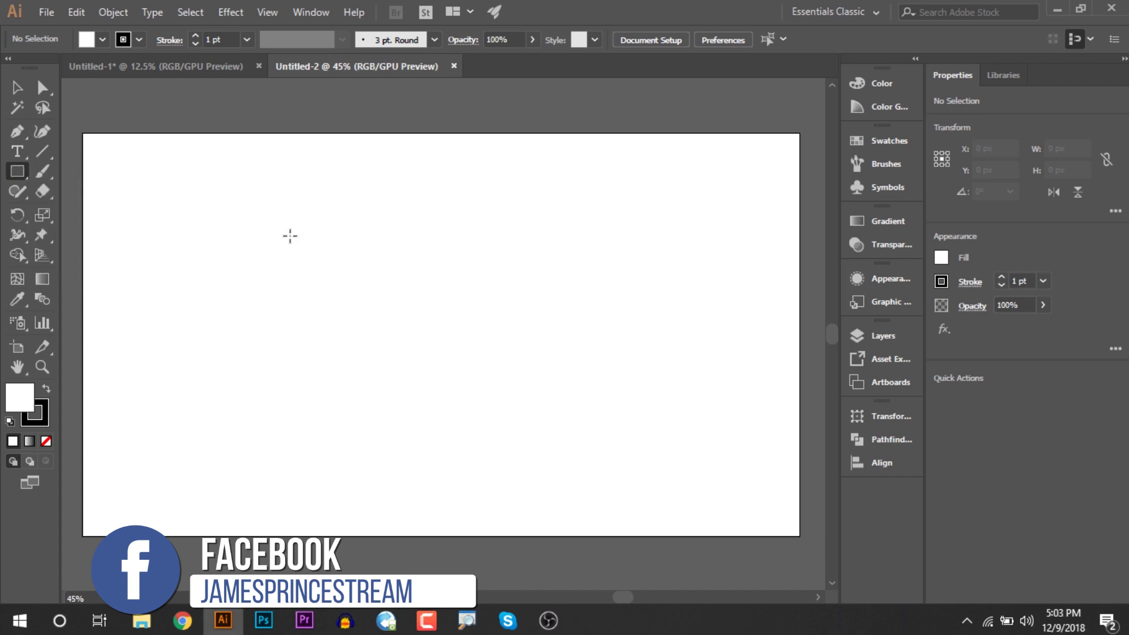
left_click_drag(293, 233, 412, 329)
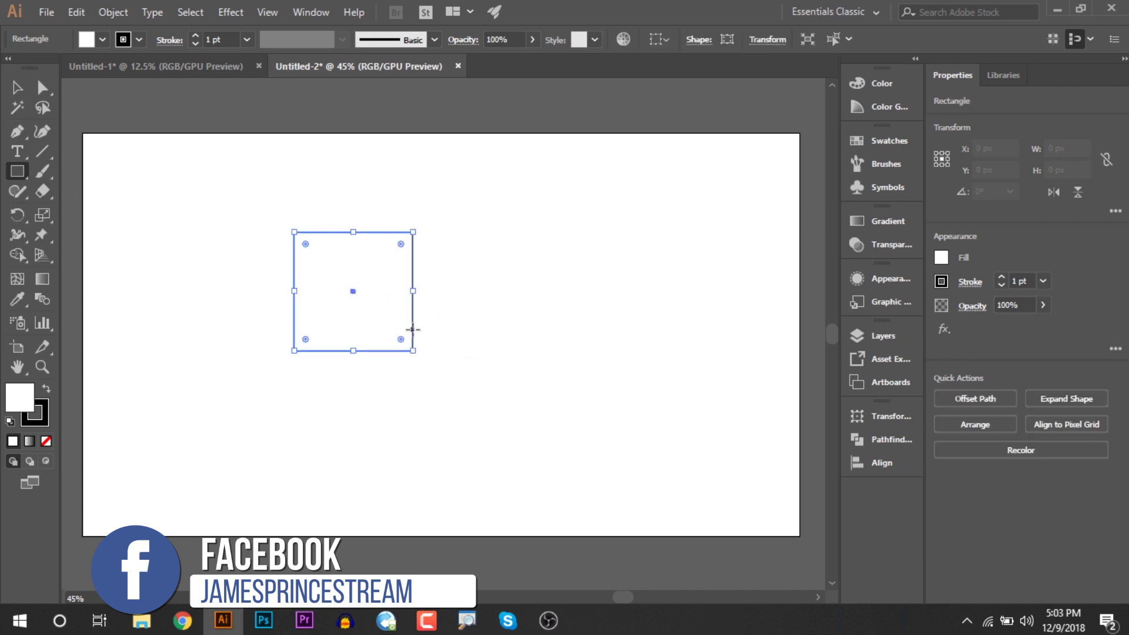
left_click(45, 419)
left_click(46, 442)
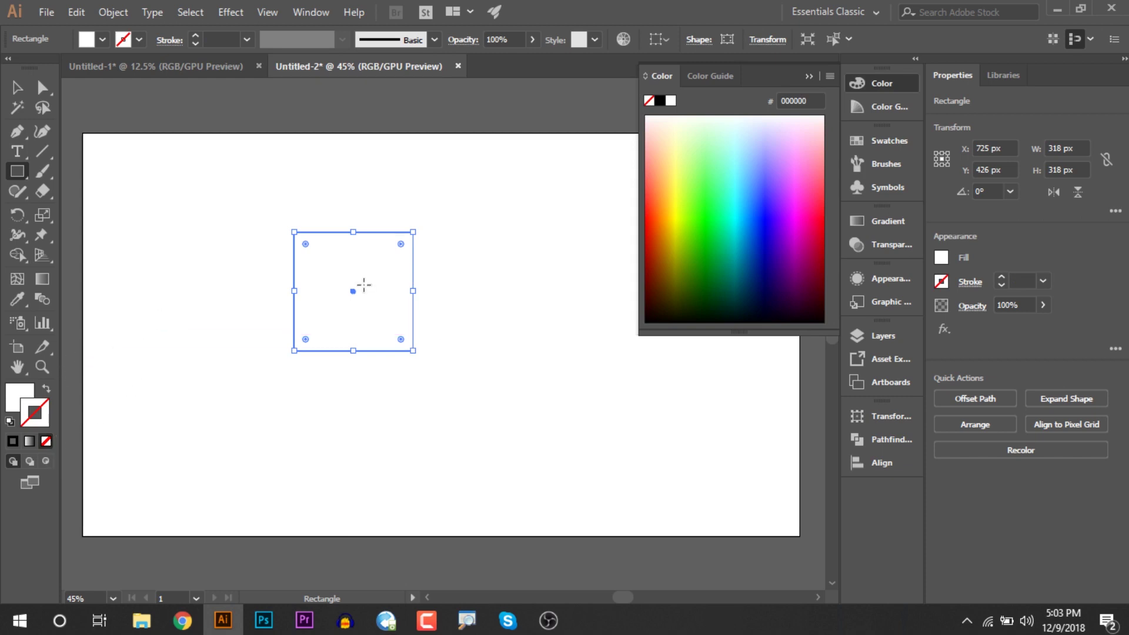
Step: Fill the square with dark purple 211D33 in the Color Picker
double_click(14, 395)
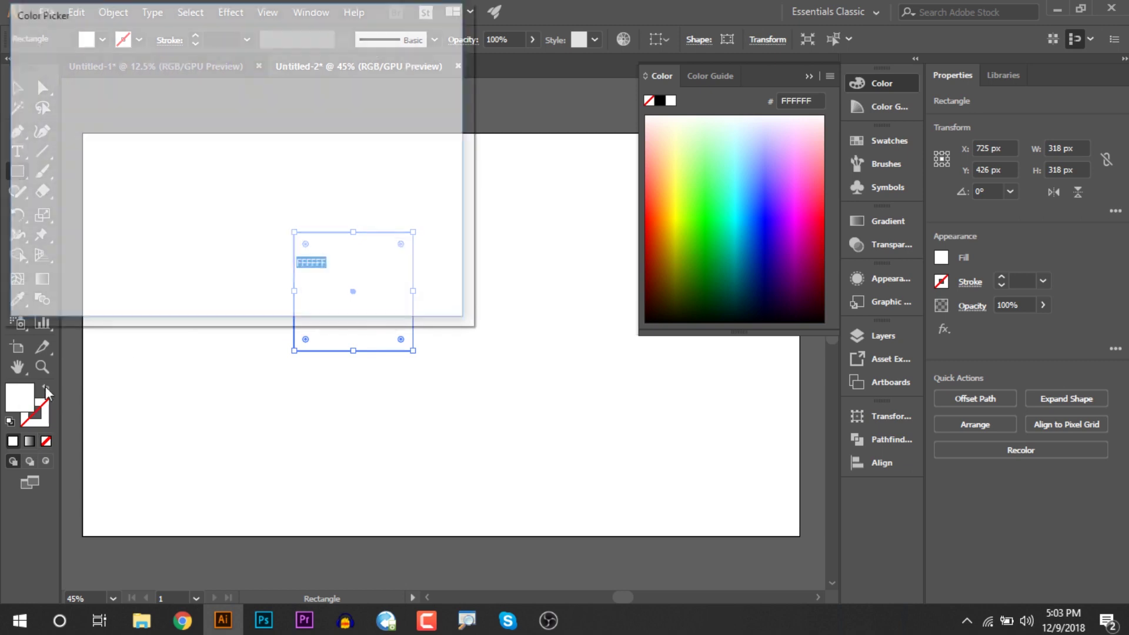
left_click_drag(188, 21, 676, 154)
mouse_move(641, 294)
left_mouse_down()
mouse_move(655, 335)
mouse_move(604, 343)
mouse_move(599, 358)
left_mouse_up()
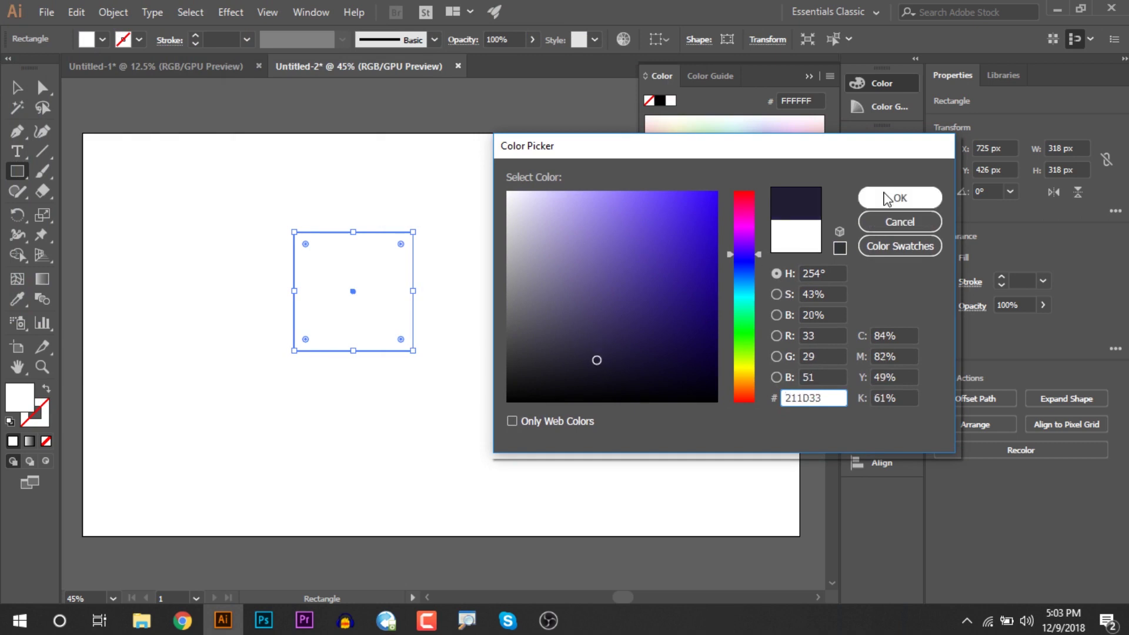
left_click(885, 199)
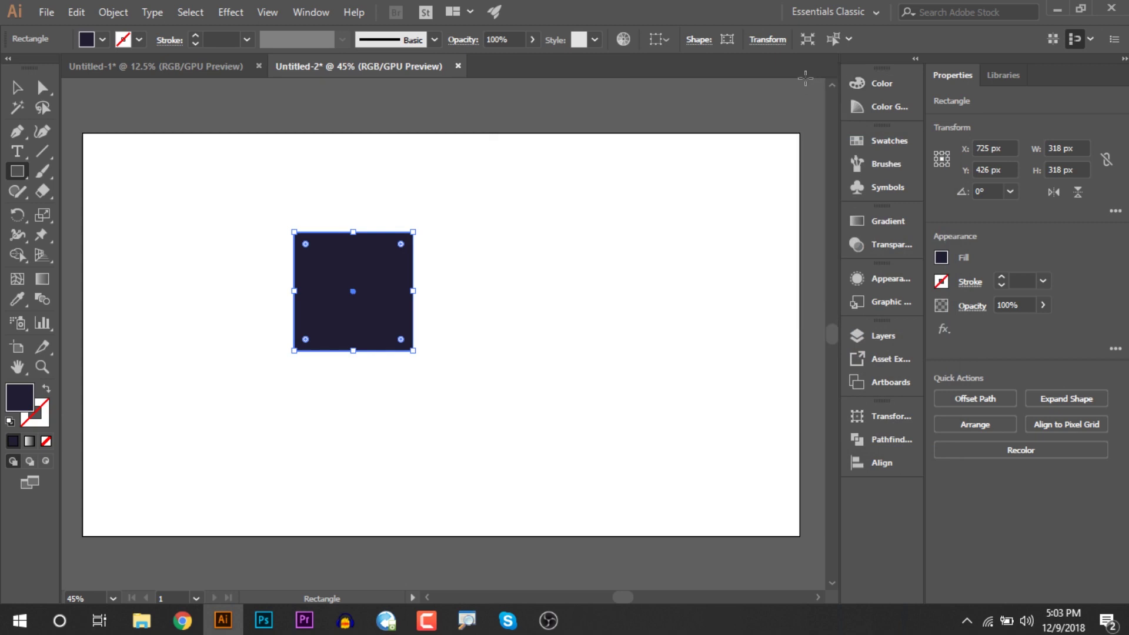
Step: Zoom to 100% with the square in view and set the fill to None
key("space")
left_click_drag(184, 292, 421, 304)
key("ctrl+space")
left_click_drag(514, 421, 341, 426)
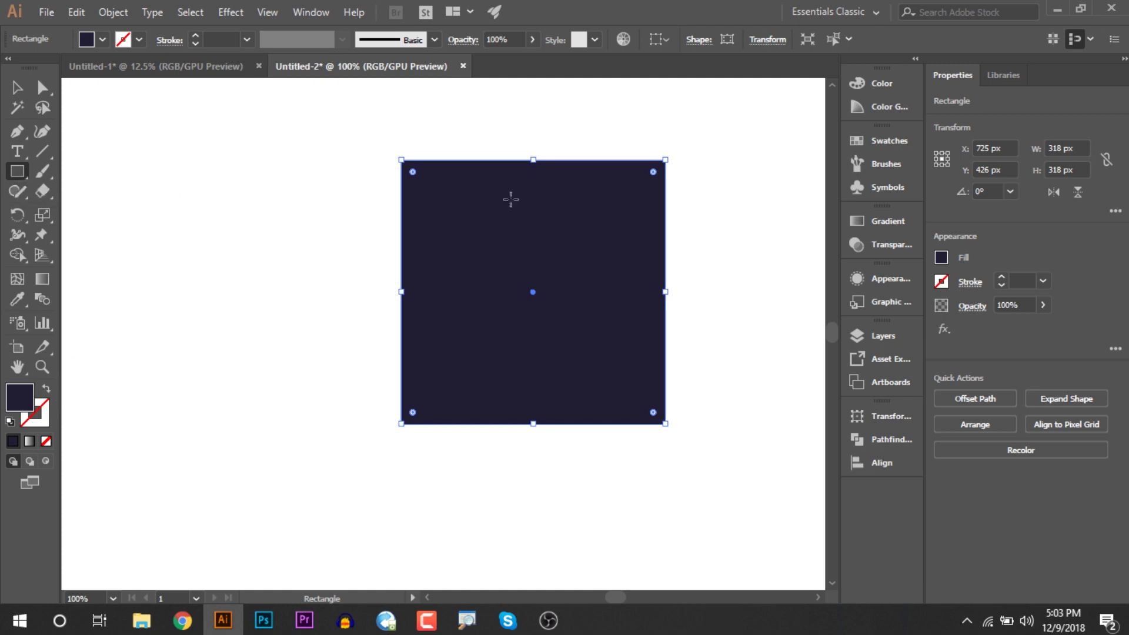
left_click(46, 441)
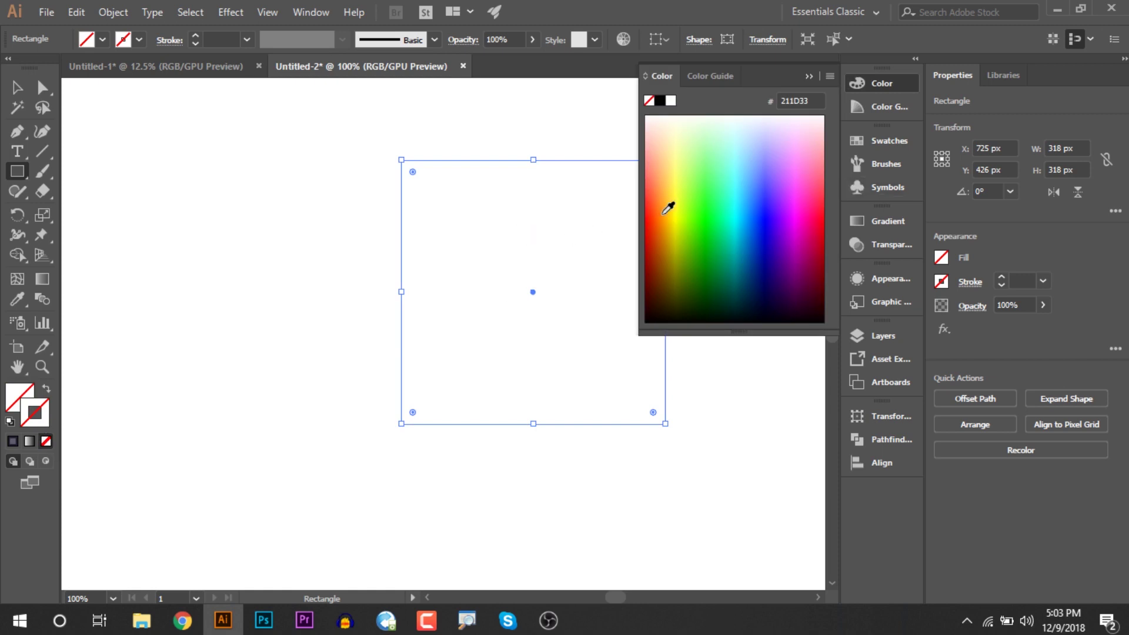
Step: Undo the accidental green outline and deselect the dark square
left_click(708, 211)
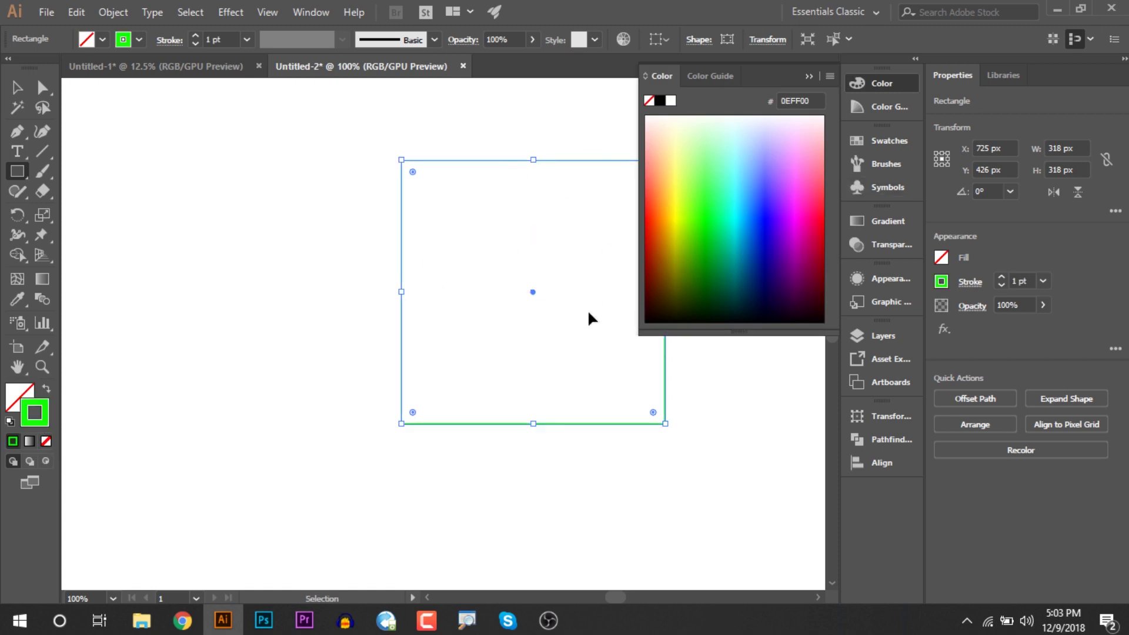
key("ctrl+z")
key("ctrl+z")
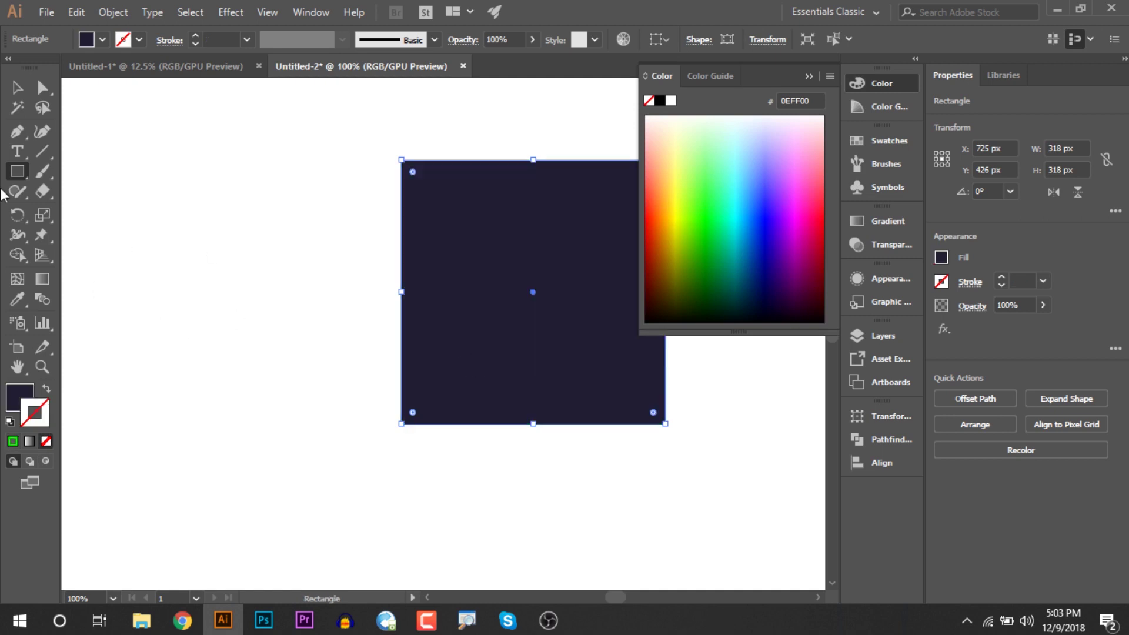
left_click(18, 86)
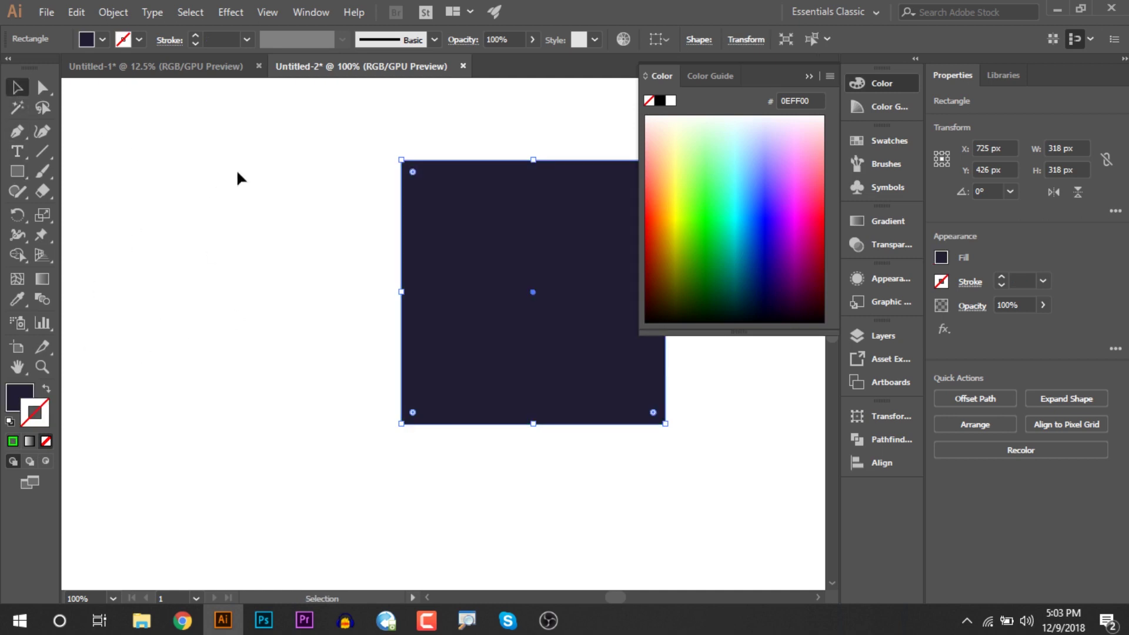
left_click(237, 168)
left_click(18, 170)
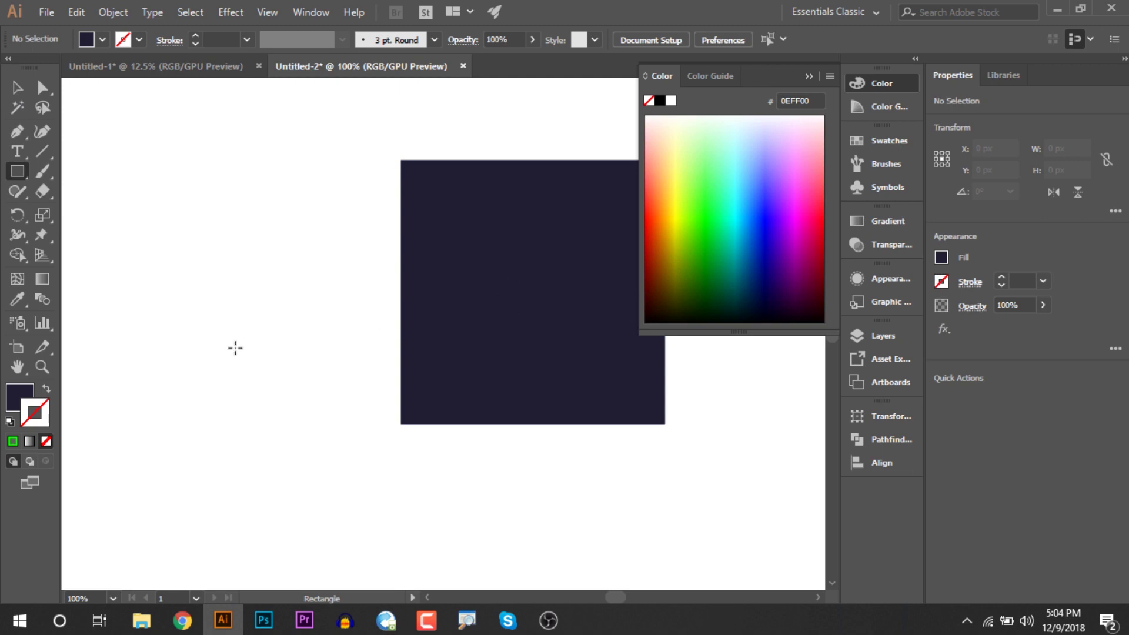
Step: With no fill and a green outline, draw small squares at upper left and lower right
left_click(808, 74)
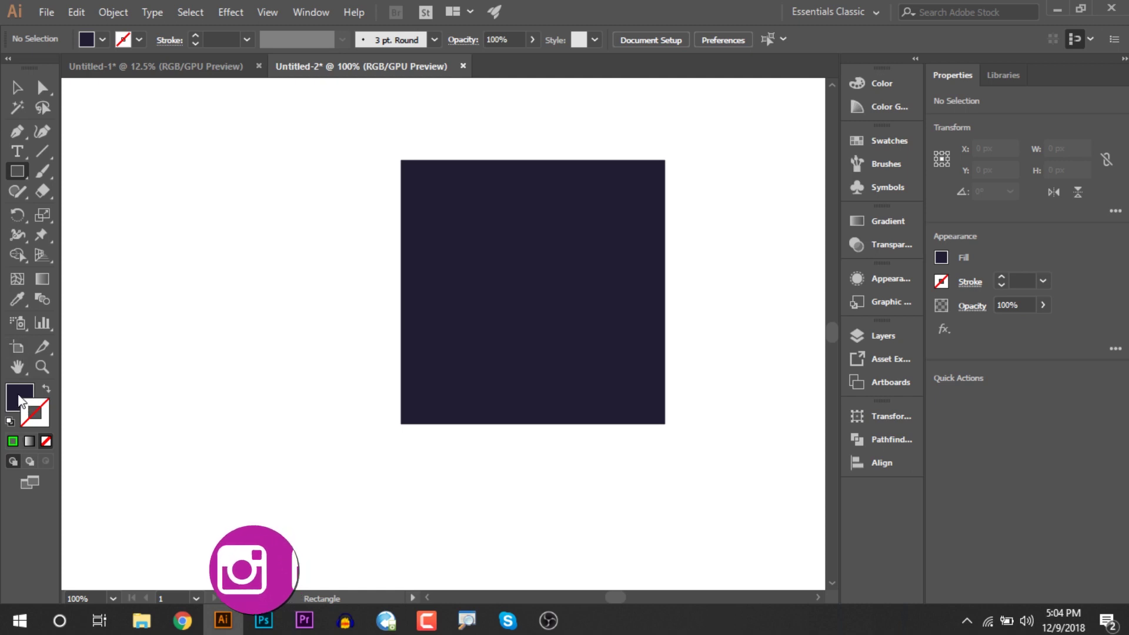
left_click(13, 441)
left_click(46, 441)
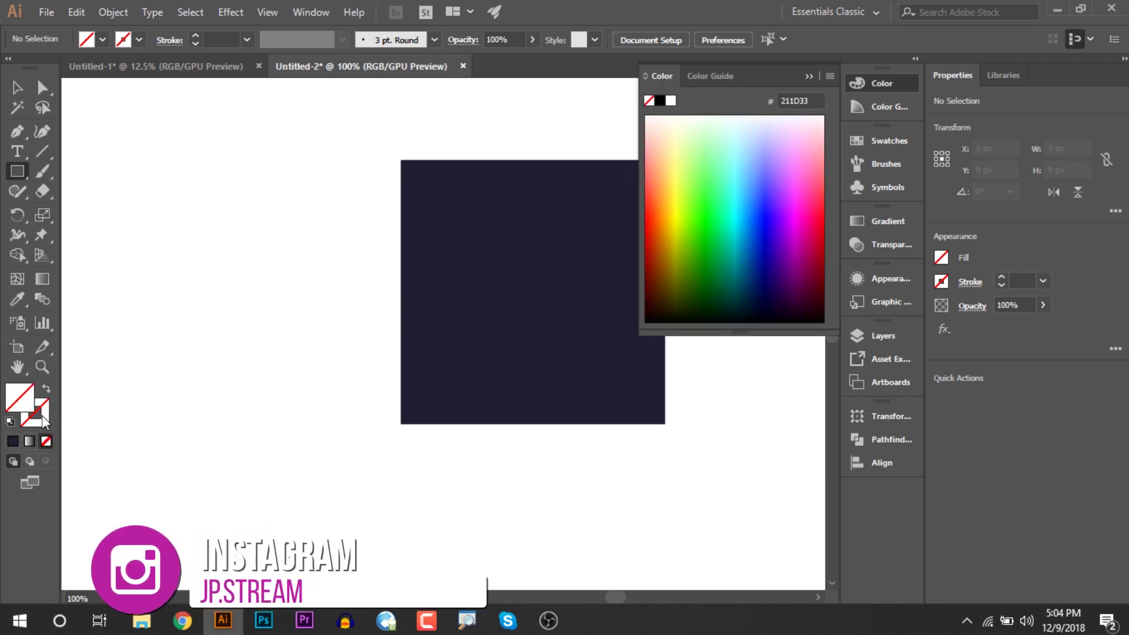
left_click(707, 226)
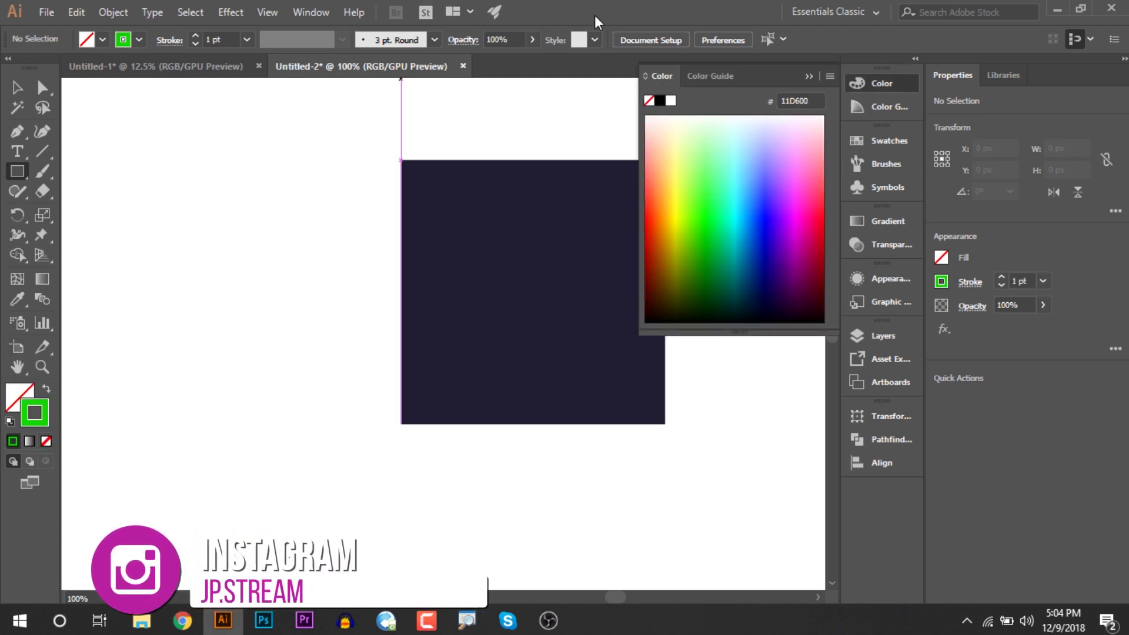
left_click_drag(446, 212, 462, 241)
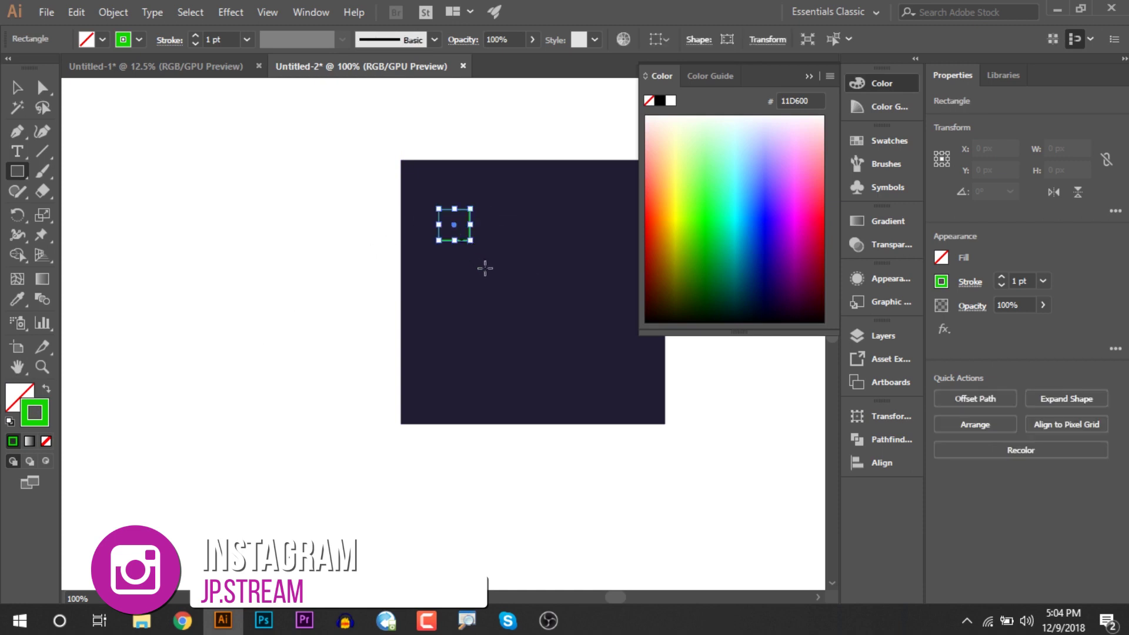
left_click_drag(590, 356, 611, 379)
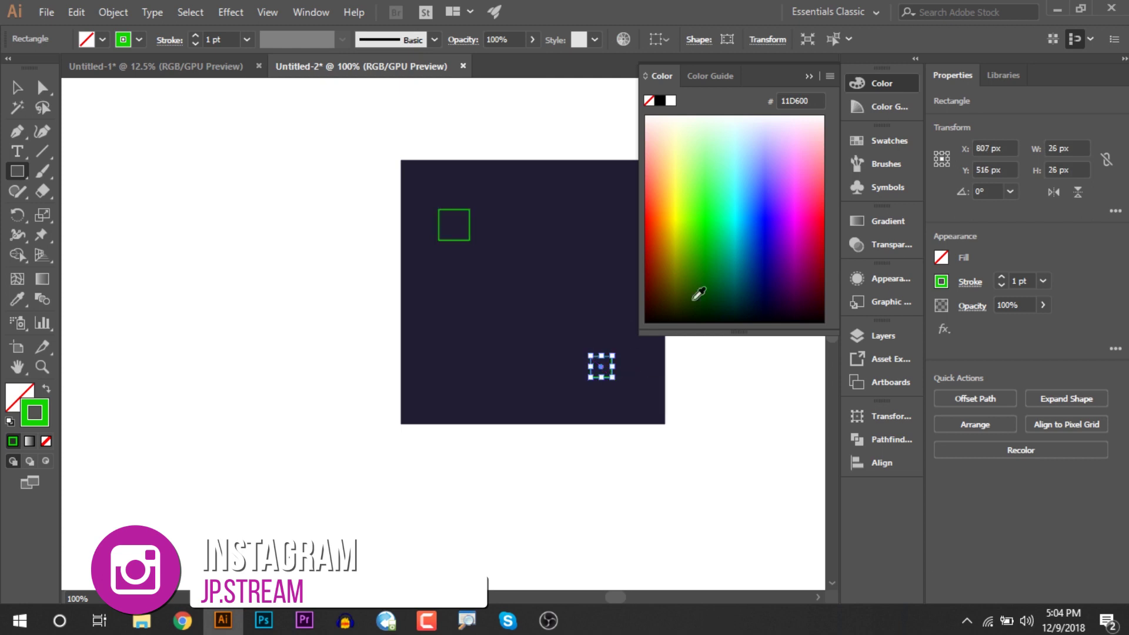
Step: Make the lower-right square yellow and add a tiny 15 px purple square at lower left
left_click(684, 218)
left_click(681, 219)
left_click_drag(454, 345, 465, 360)
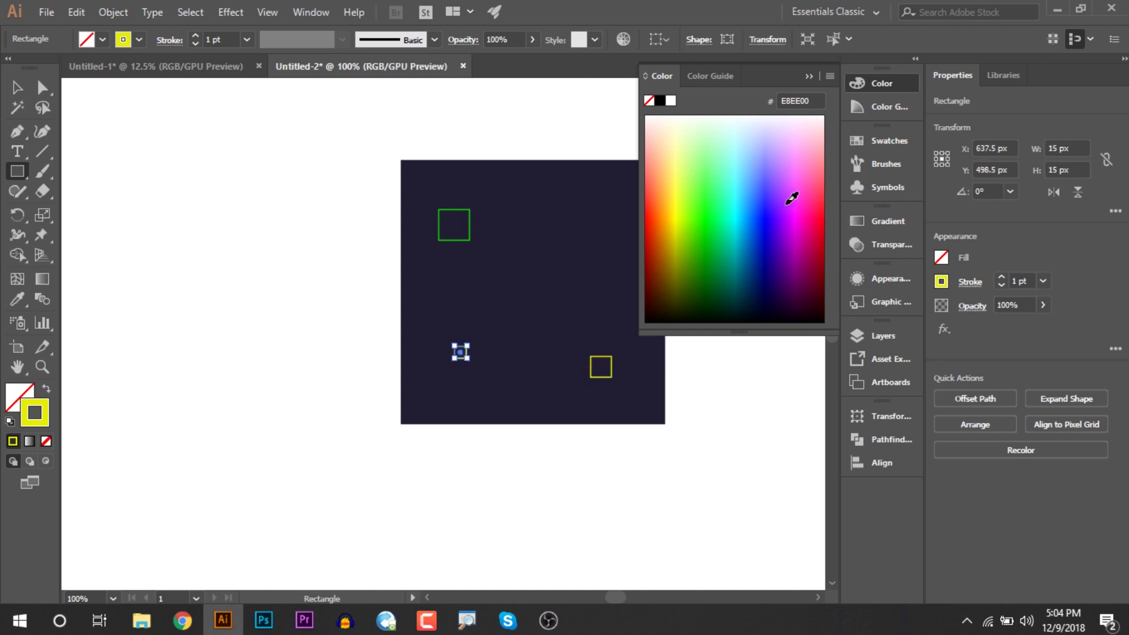
left_click(787, 197)
Step: Add a larger red-outlined square at upper right, then deselect it
scroll(489, 223, "right", 2)
left_click_drag(490, 223, 539, 273)
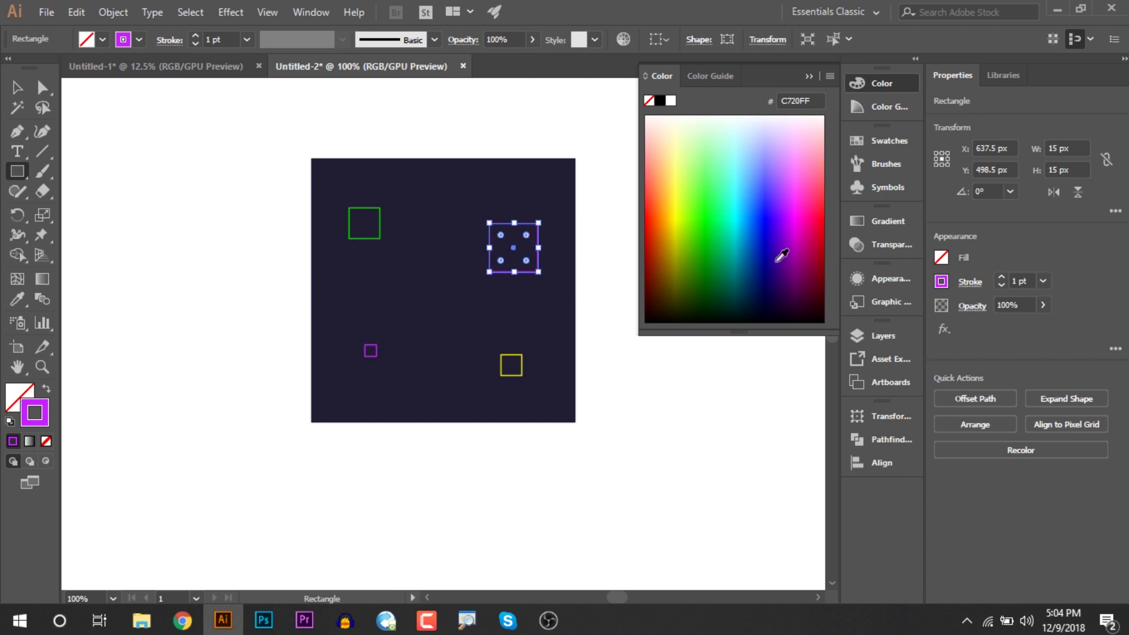
left_click(820, 234)
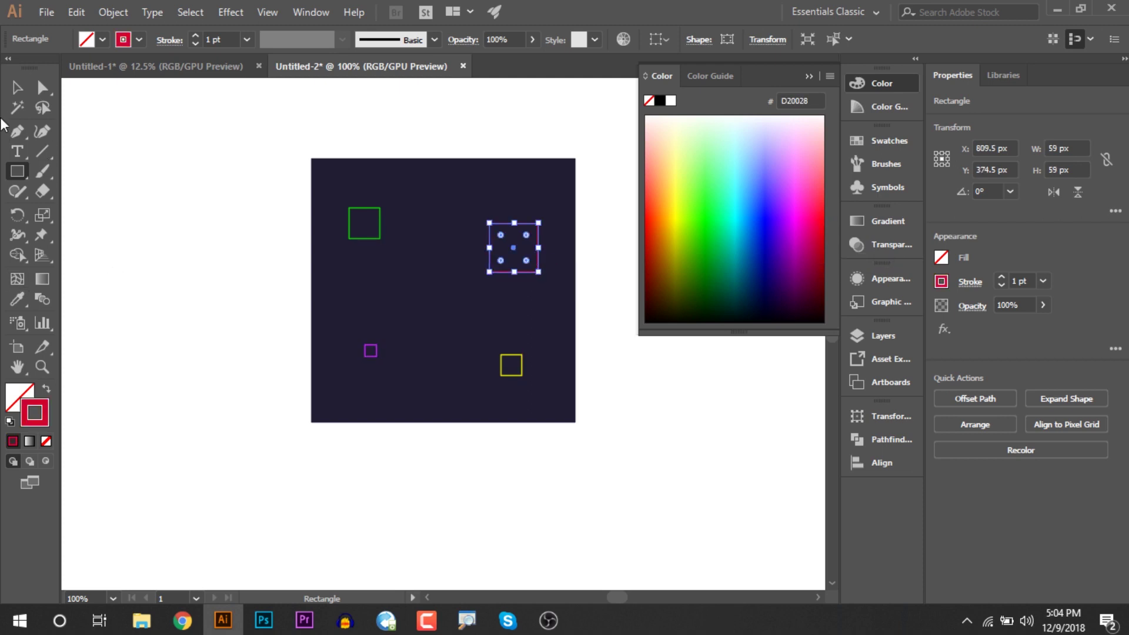
left_click(17, 88)
left_click(247, 219)
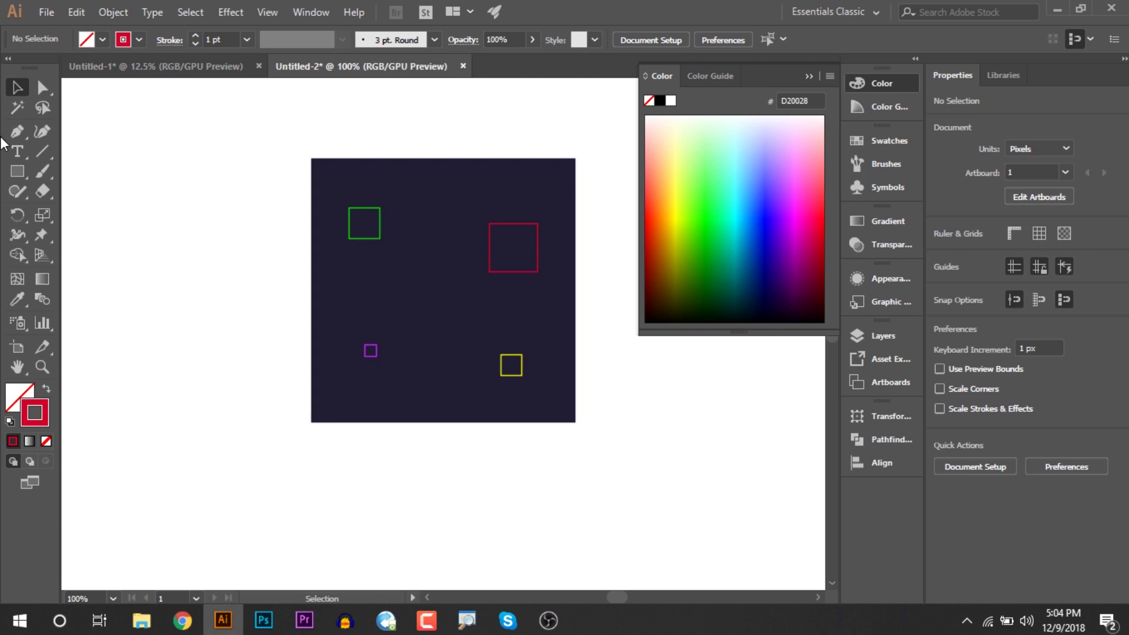
Step: Draw four unfilled circles across the dark square, including a 45 px one on the right
left_click_drag(23, 168, 97, 207)
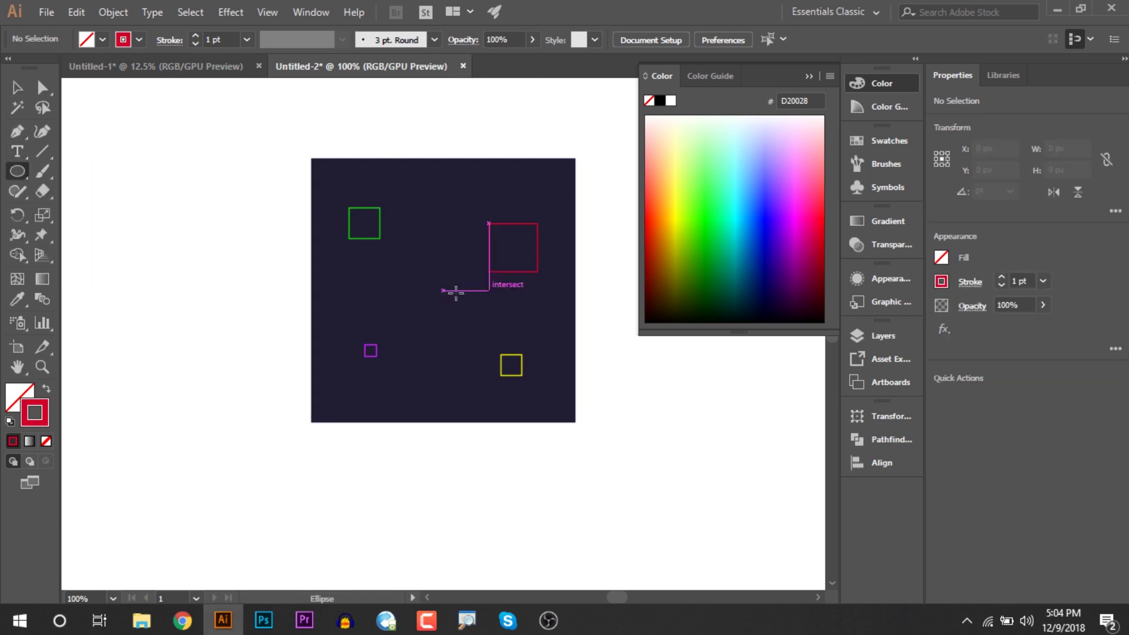
left_click_drag(366, 282, 397, 294)
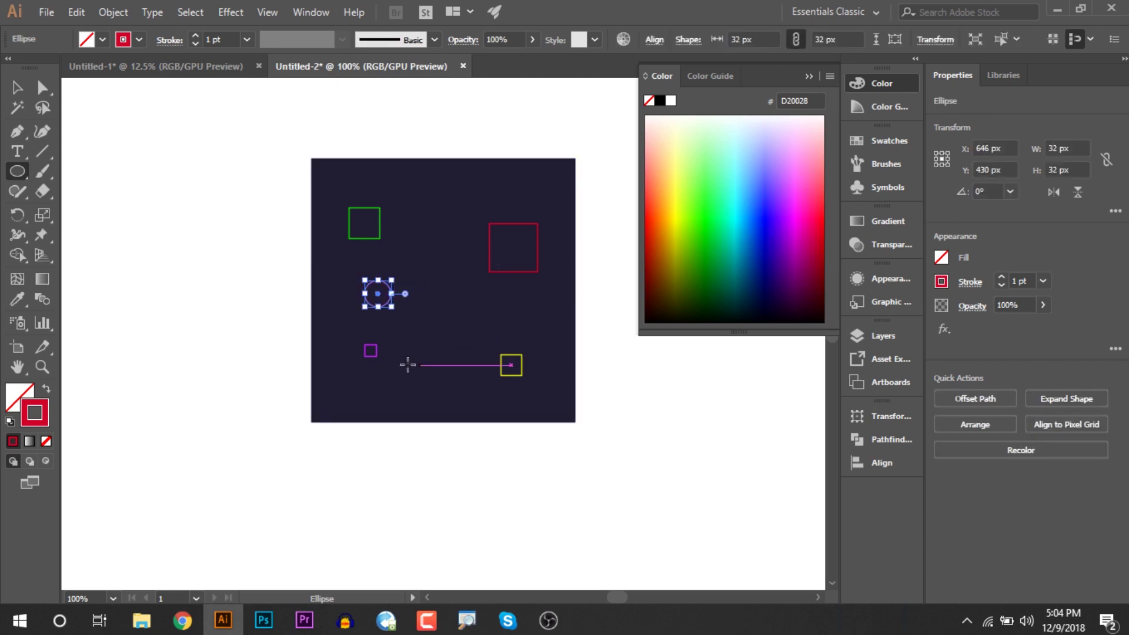
left_click_drag(420, 368, 464, 410)
left_click_drag(418, 184, 452, 220)
left_click_drag(522, 294, 560, 330)
Step: Give the bottom circle the green square's outline with the Eyedropper
left_click(18, 299)
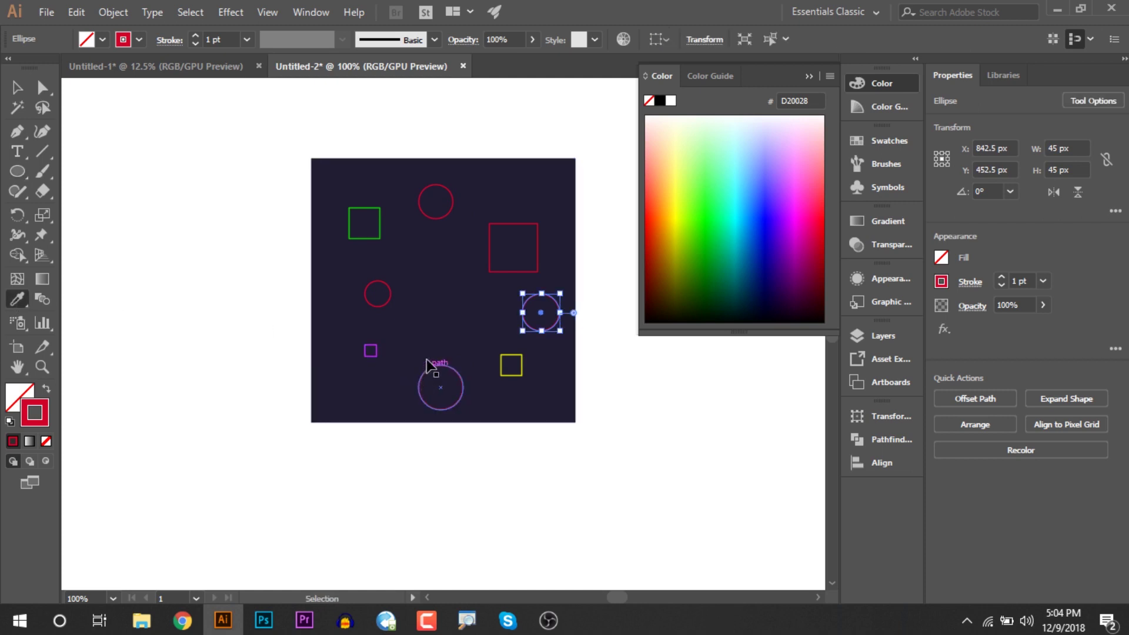
key("v")
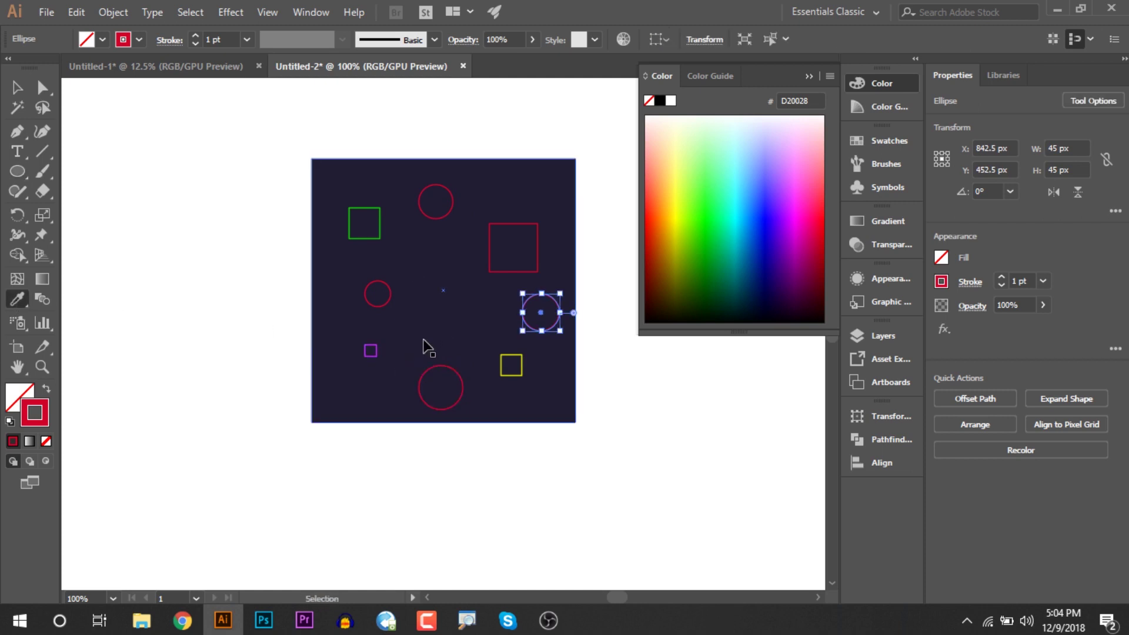
left_click(436, 371)
key("i")
left_click(353, 208)
Step: Eyedrop yellow onto the right-hand circle and purple onto the top circle
key("v")
left_click(551, 303)
key("i")
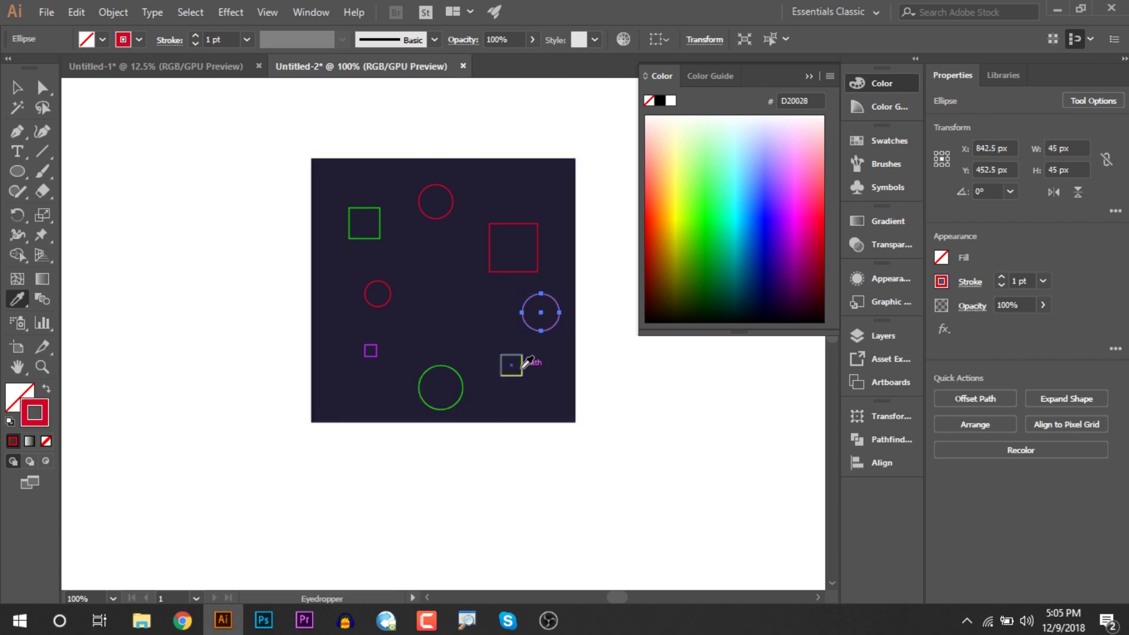
left_click(523, 366)
key("v")
left_click(452, 208)
key("i")
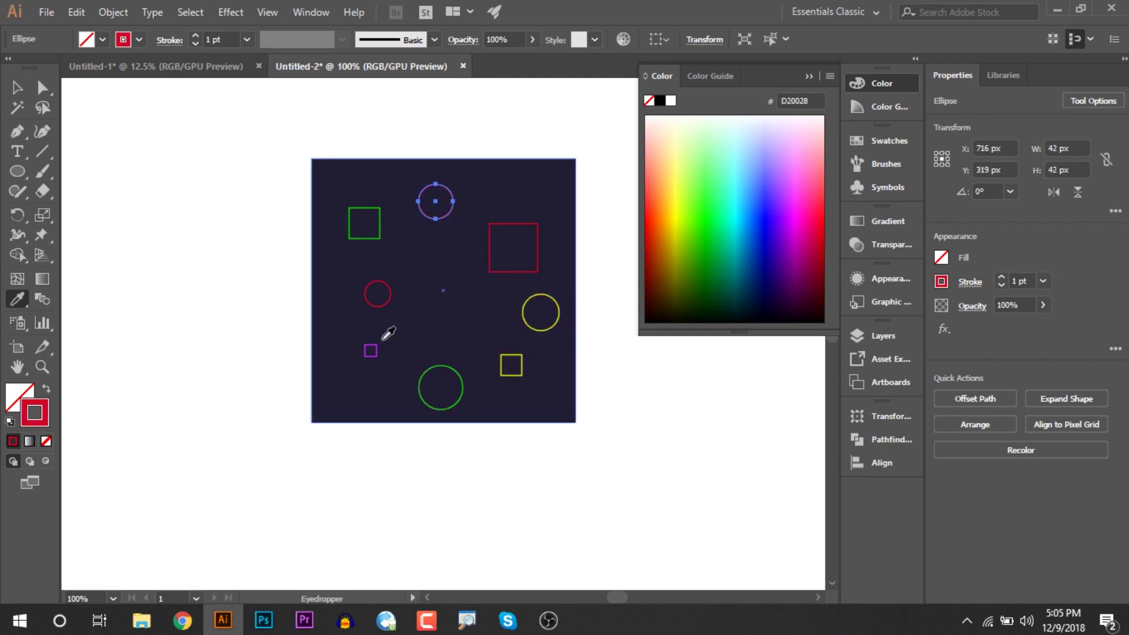
left_click(375, 345)
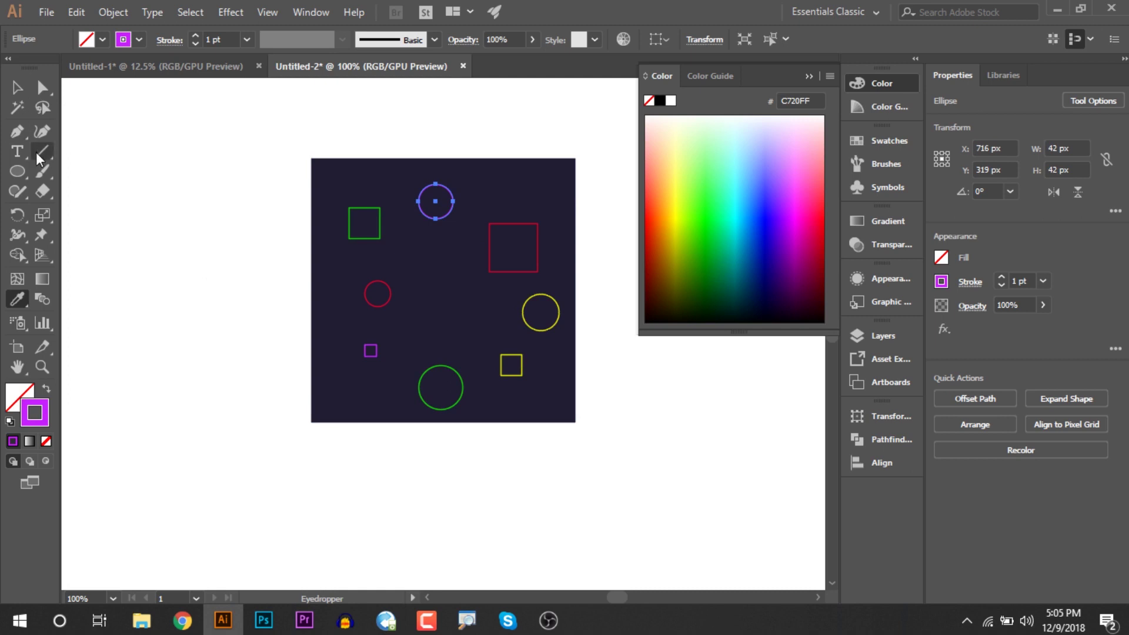
left_click(22, 174)
Step: Create a three-sided polygon with the Polygon Tool's dialog
left_click(22, 174)
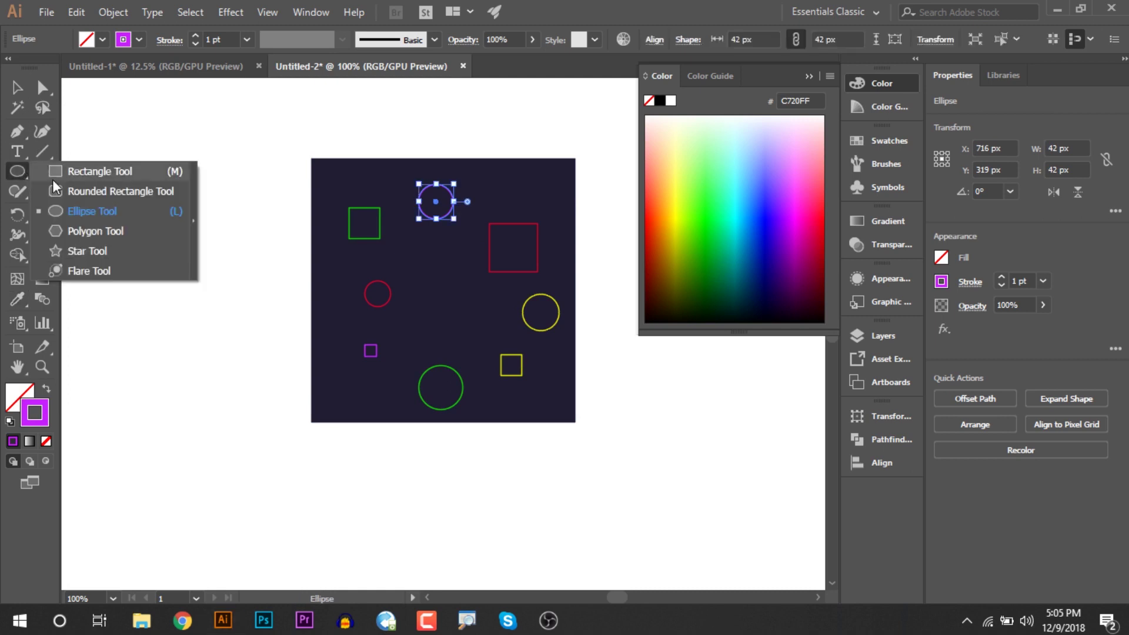
left_click(84, 230)
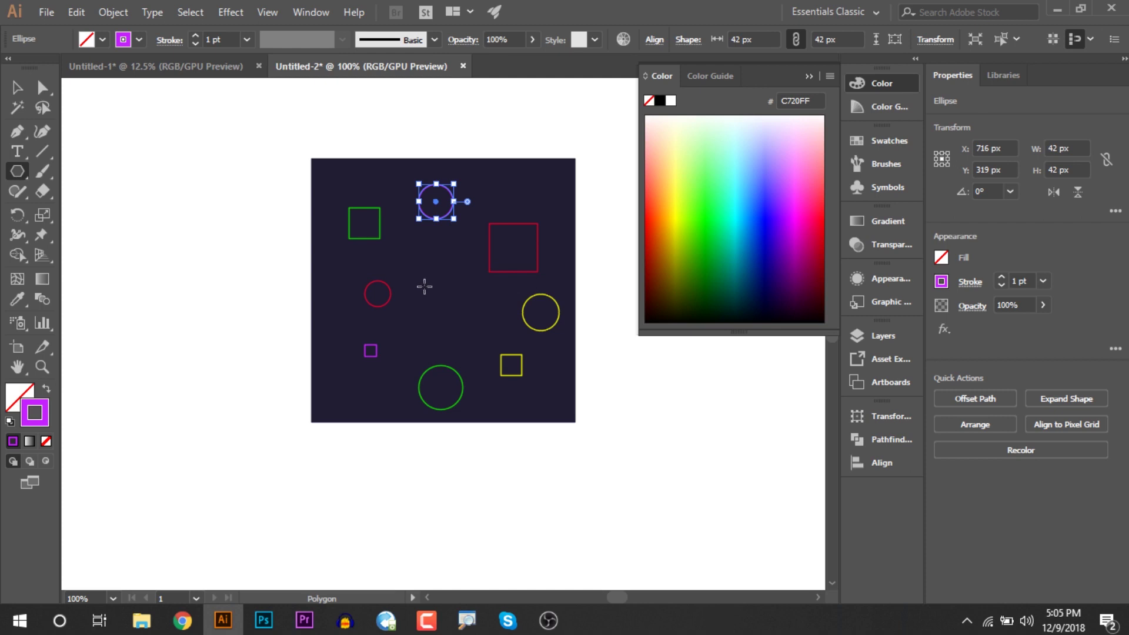
left_click(17, 171)
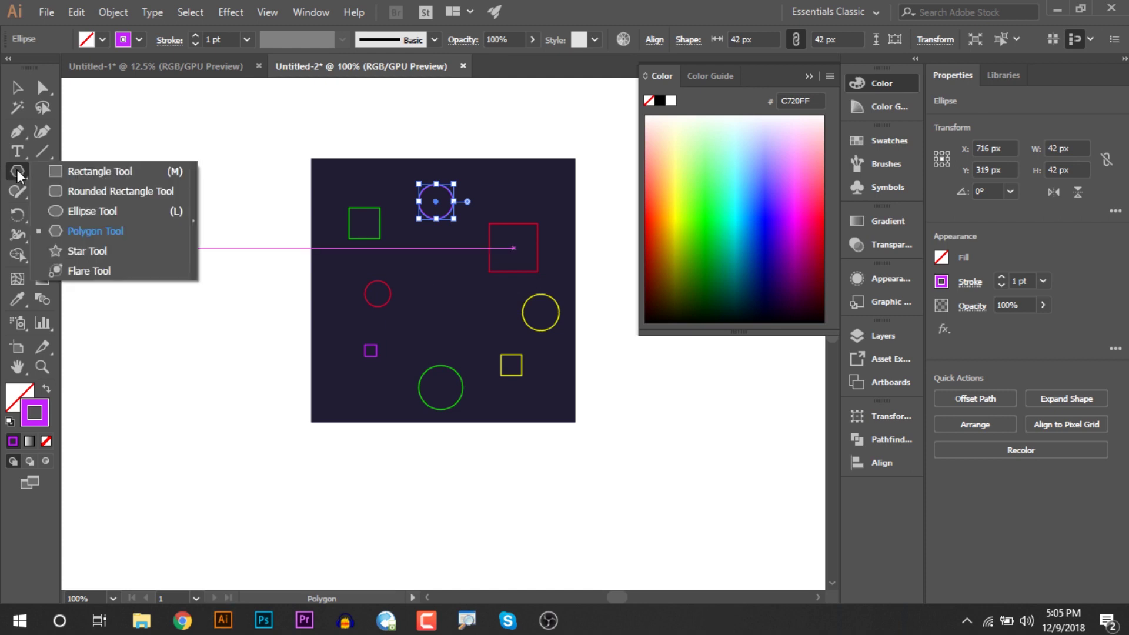
left_click(59, 231)
left_click(441, 293)
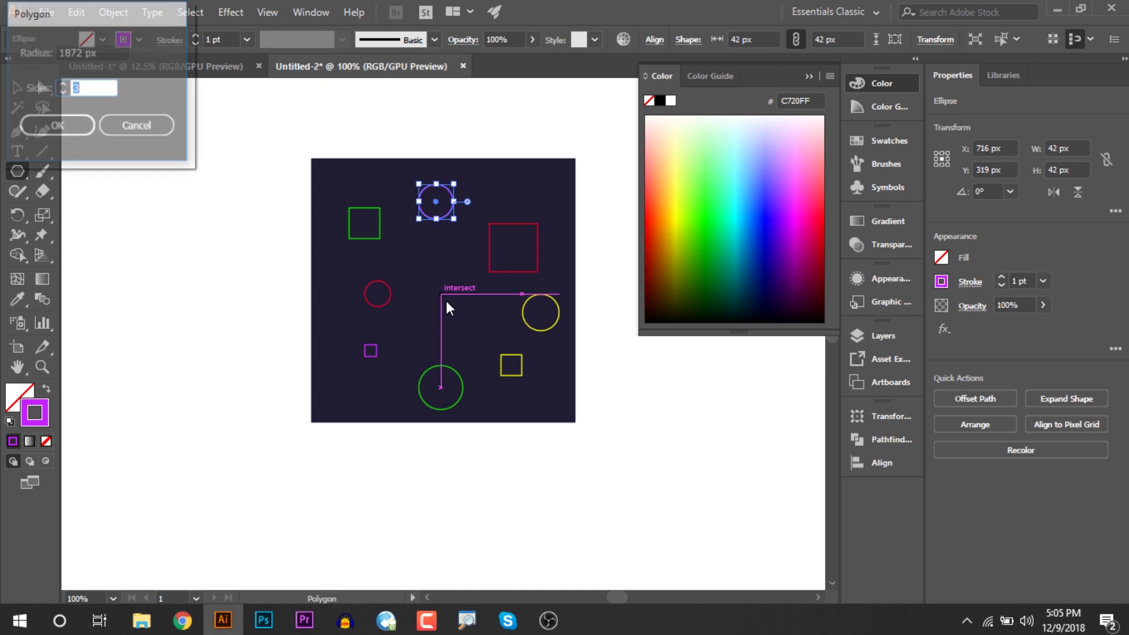
left_click(57, 126)
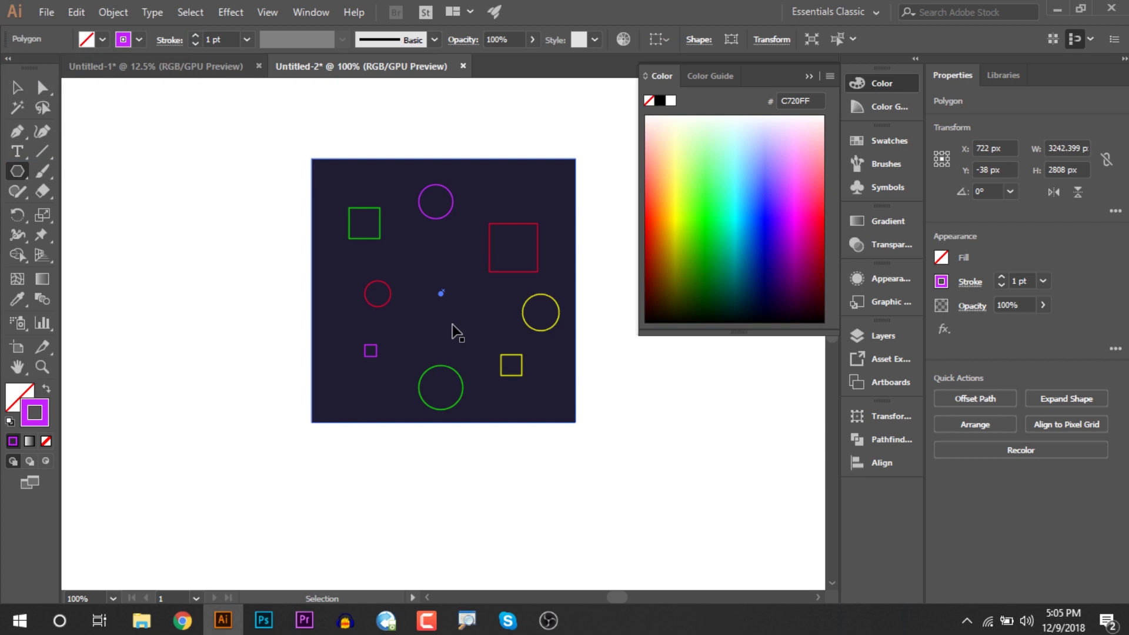
Step: Replace the oversized triangle with a small triangle inside the dark square, then deselect
key("ctrl+z")
mouse_move(433, 286)
left_mouse_down()
mouse_move(463, 315)
mouse_move(442, 312)
left_mouse_up()
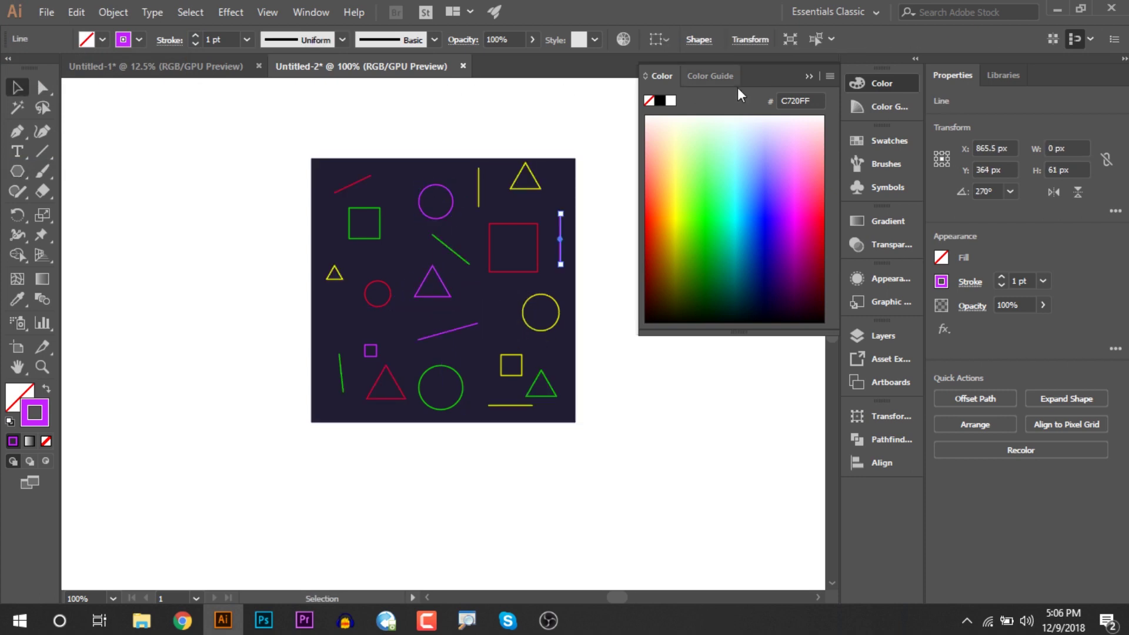
left_click(806, 76)
left_click(685, 235)
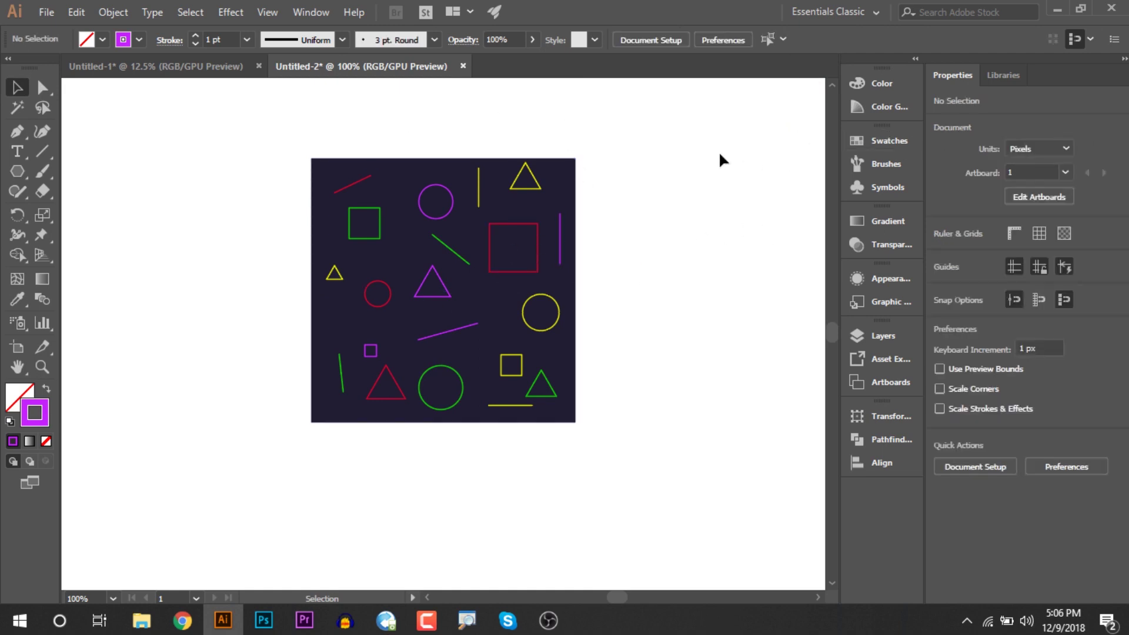
Step: Drag all the selected shapes into Swatches as a pattern and delete the original artwork
left_click(864, 140)
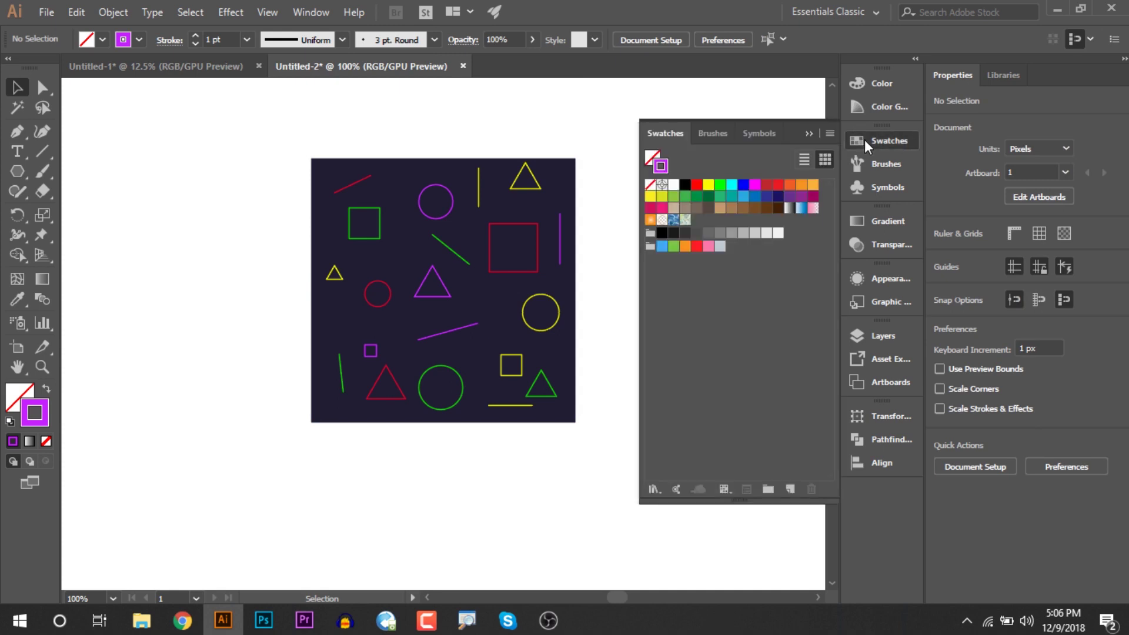
left_click_drag(230, 127, 610, 466)
left_click_drag(429, 321, 699, 218)
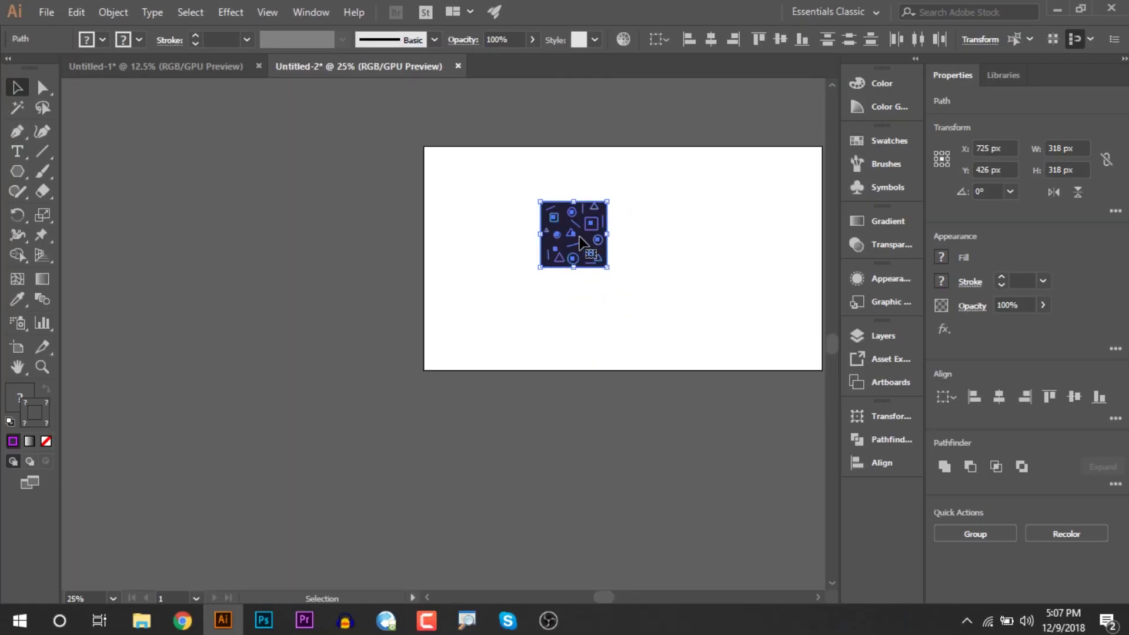
key("Delete")
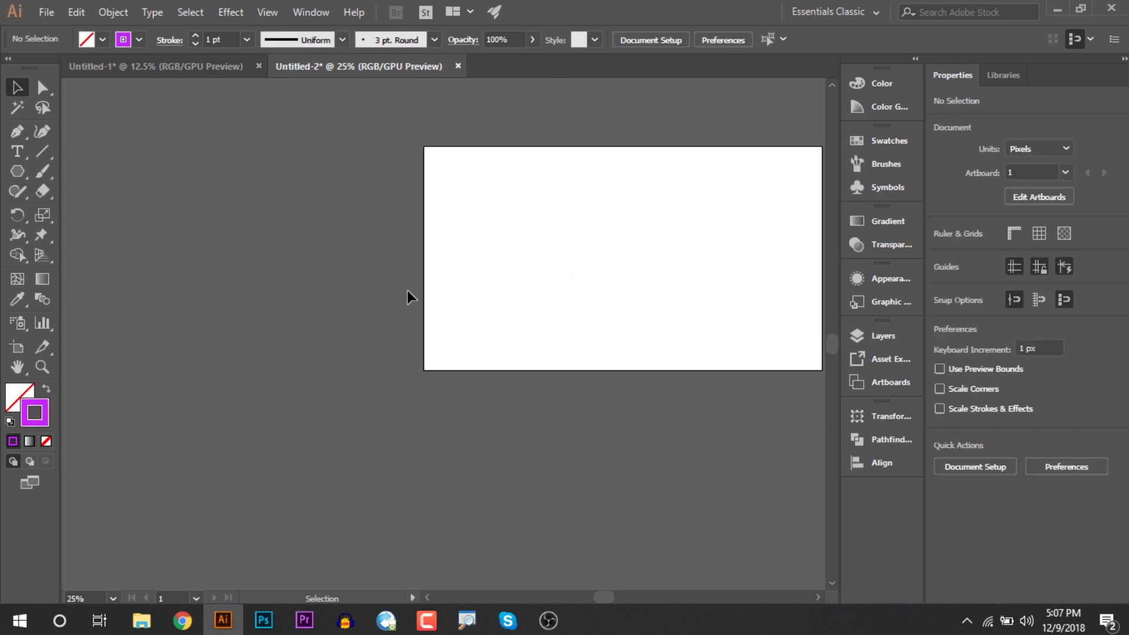
Step: Draw a 1920 × 1080 px rectangle covering the whole artboard
scroll(386, 265, "right", 2)
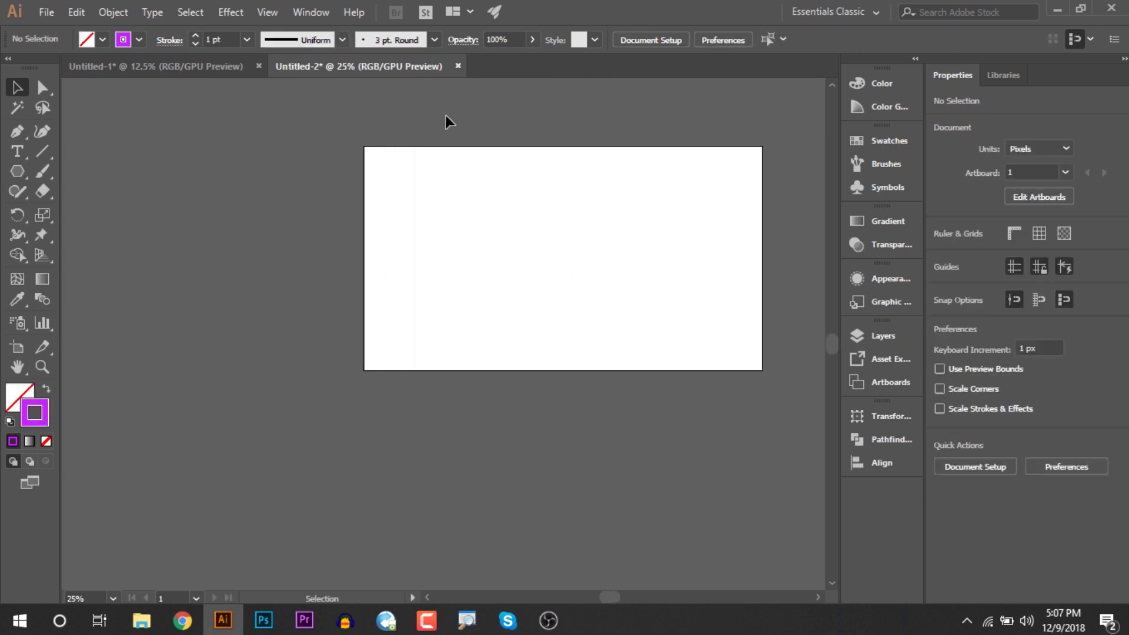
left_click(8, 172)
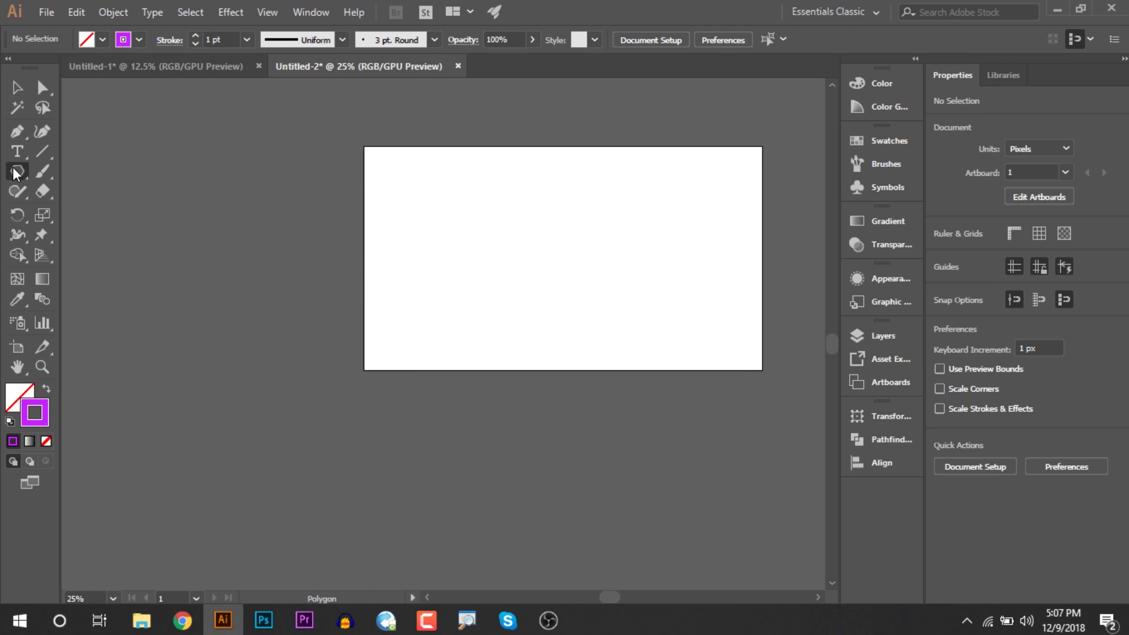
left_click(20, 177)
left_click(88, 169)
left_click_drag(365, 148, 762, 370)
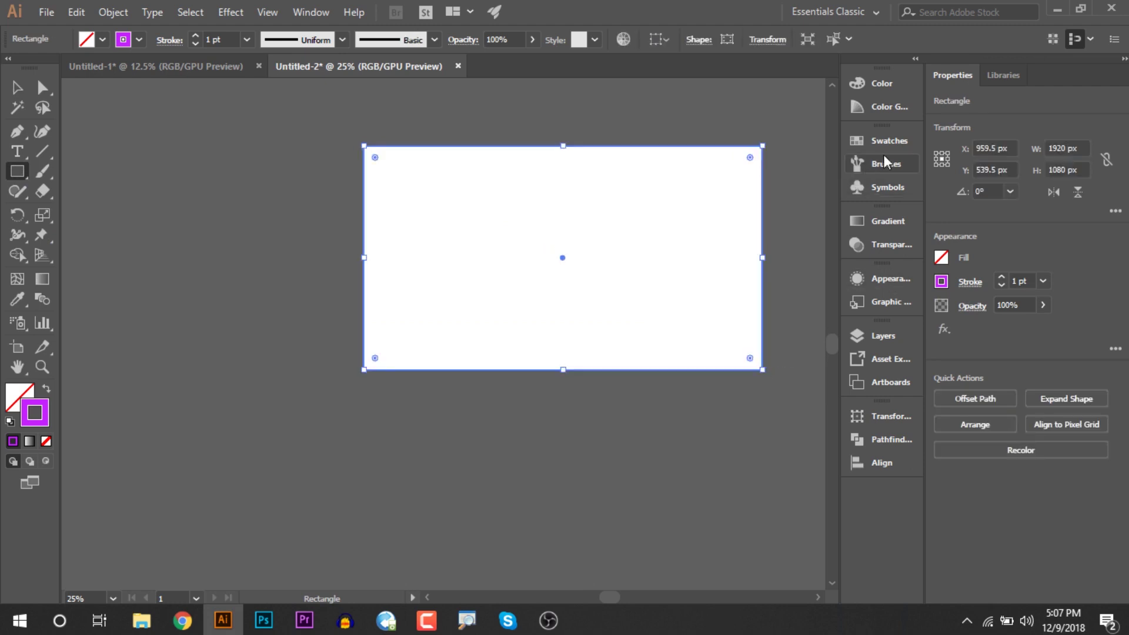
Step: Give the rectangle no stroke and fill it with the geometric pattern swatch
left_click(886, 140)
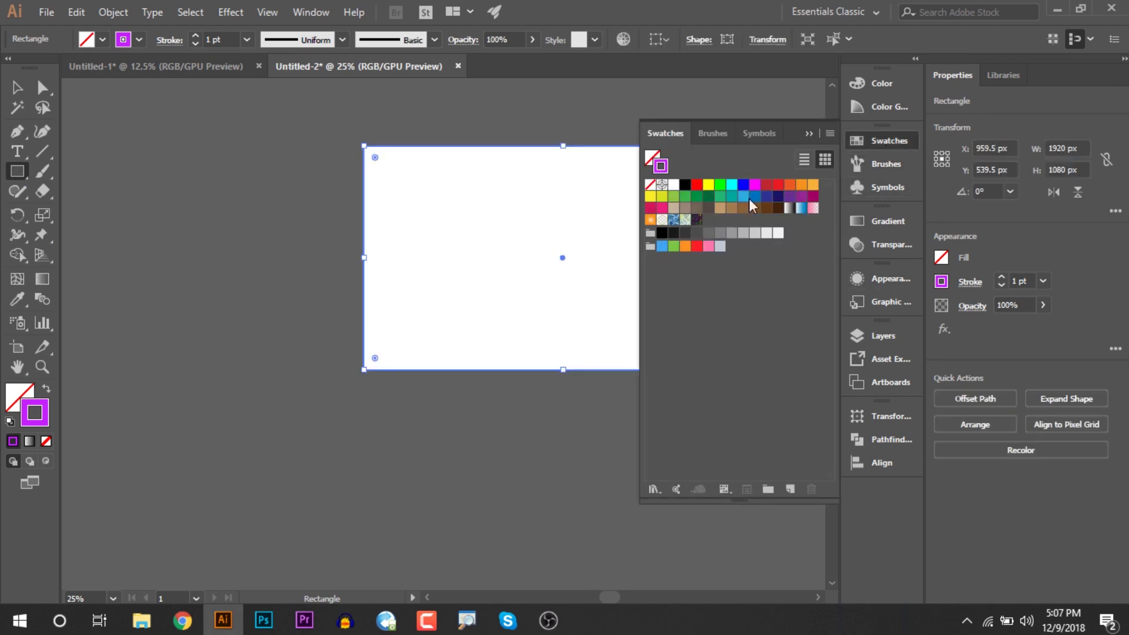
left_click(697, 221)
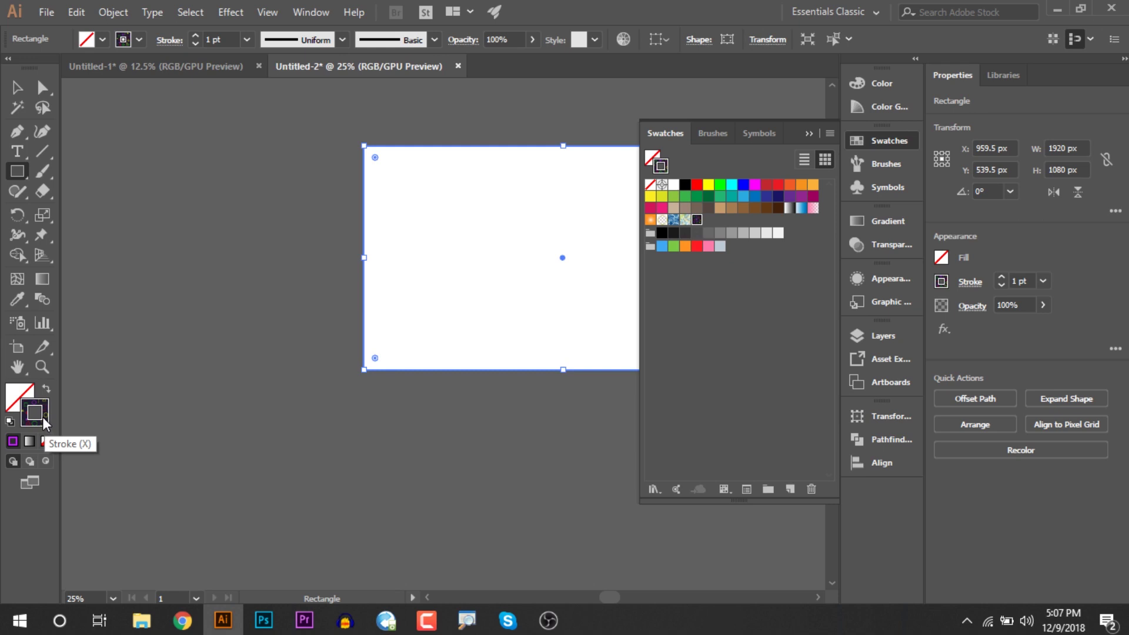
key("ctrl+z")
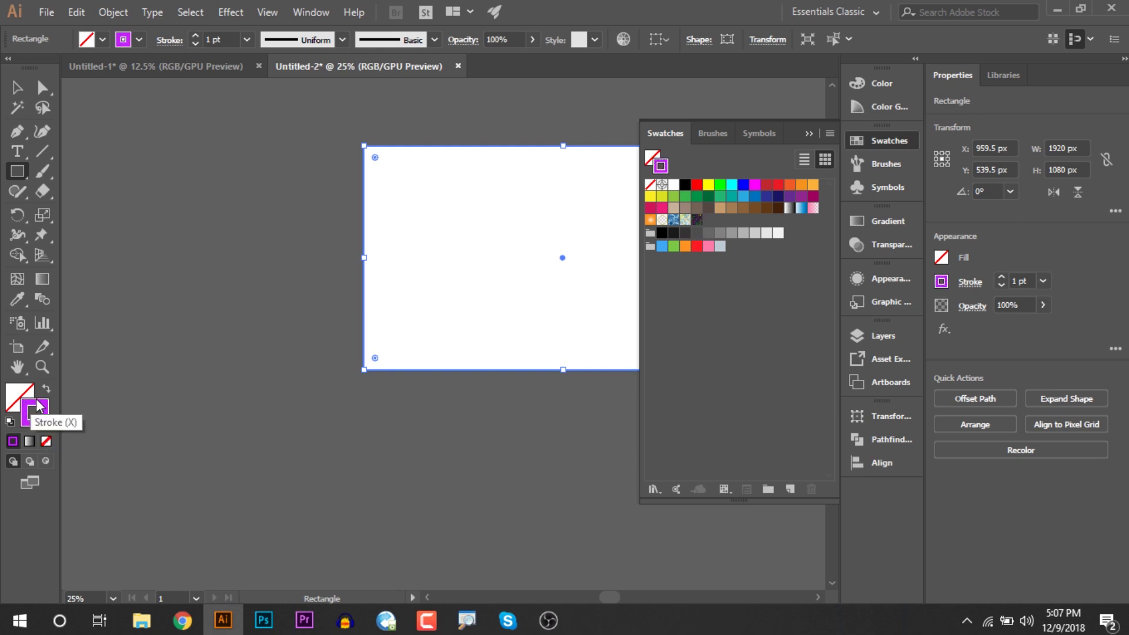
left_click(46, 443)
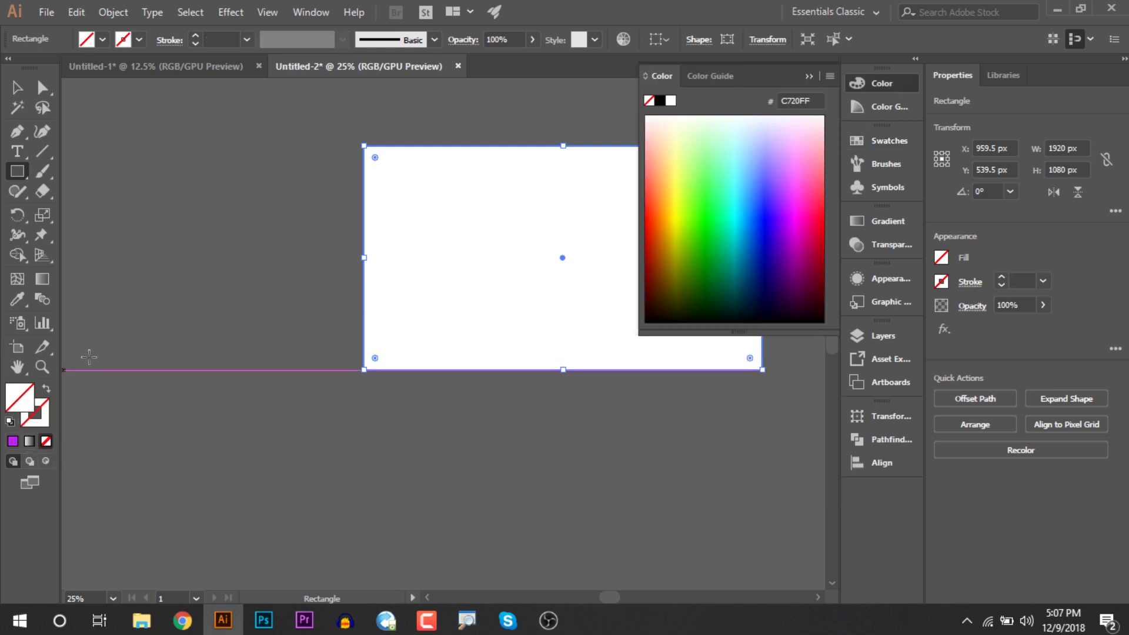
left_click(885, 140)
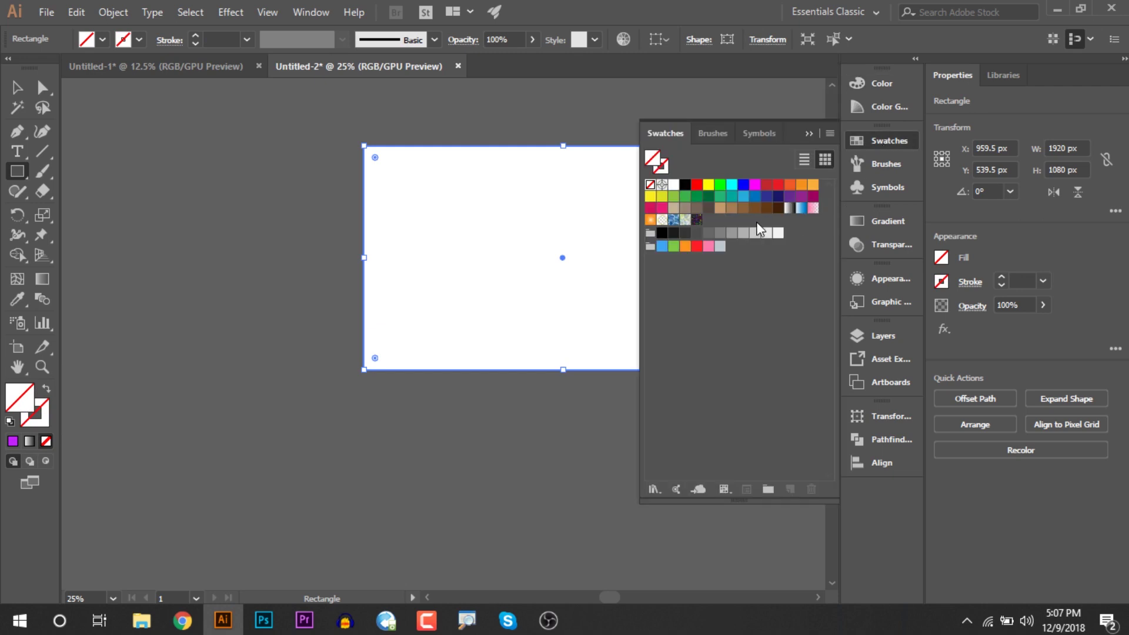
left_click(697, 220)
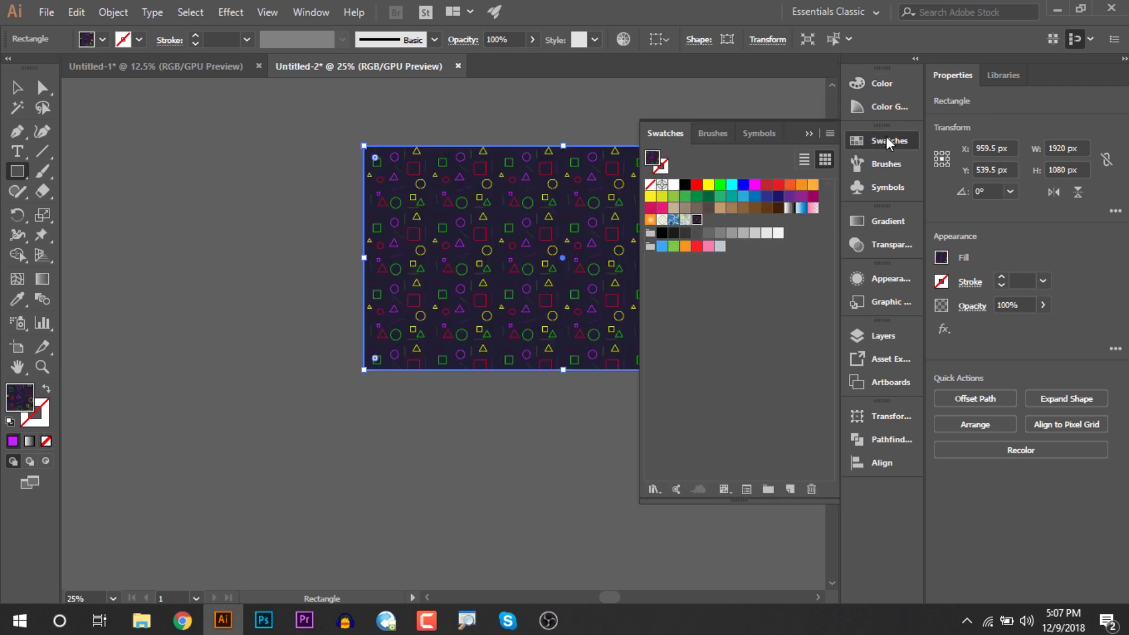
left_click(809, 133)
Step: Enter the pattern swatch's edit mode from Swatches and close its settings
scroll(674, 290, "up", 1)
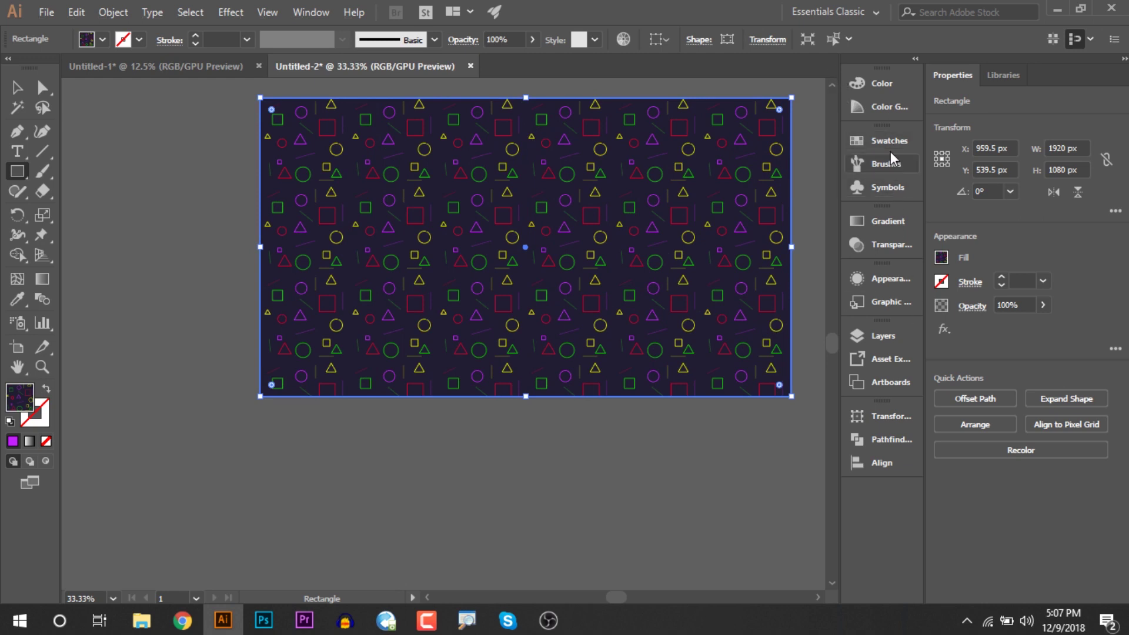
left_click(875, 148)
double_click(697, 219)
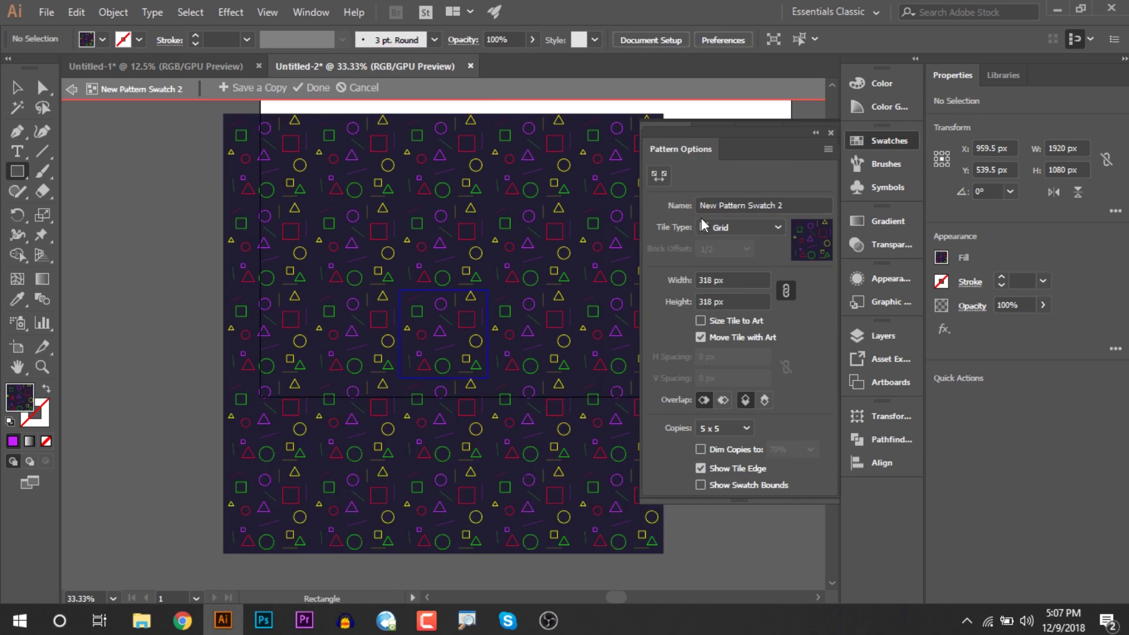
left_click(831, 133)
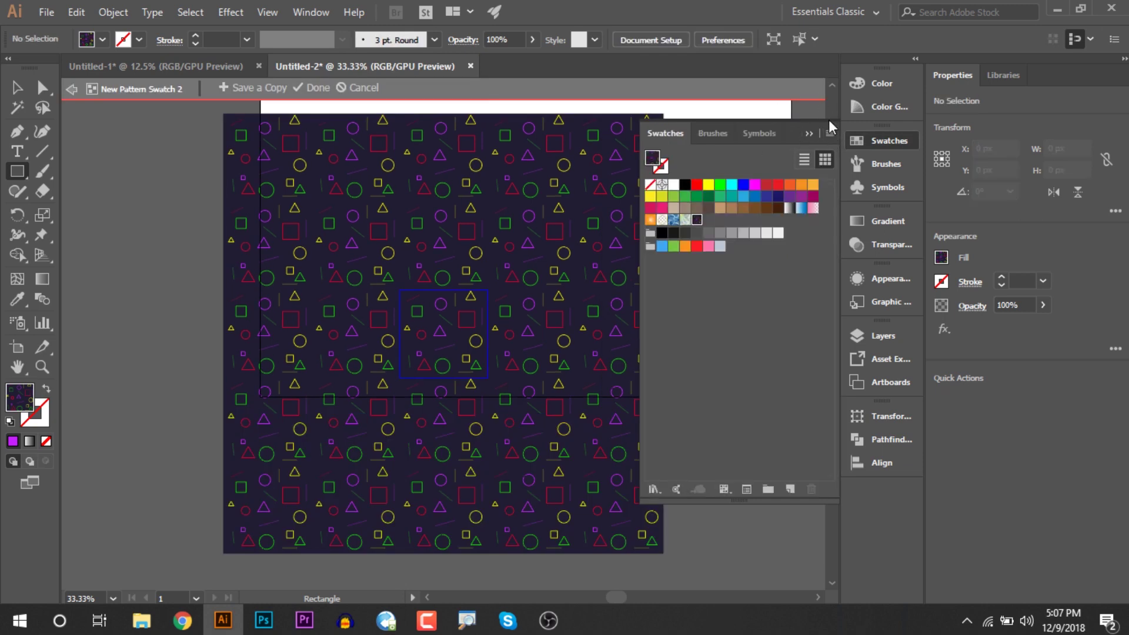
Step: Exit pattern editing, close Swatches, and open the Window menu at Pattern Options
key("v")
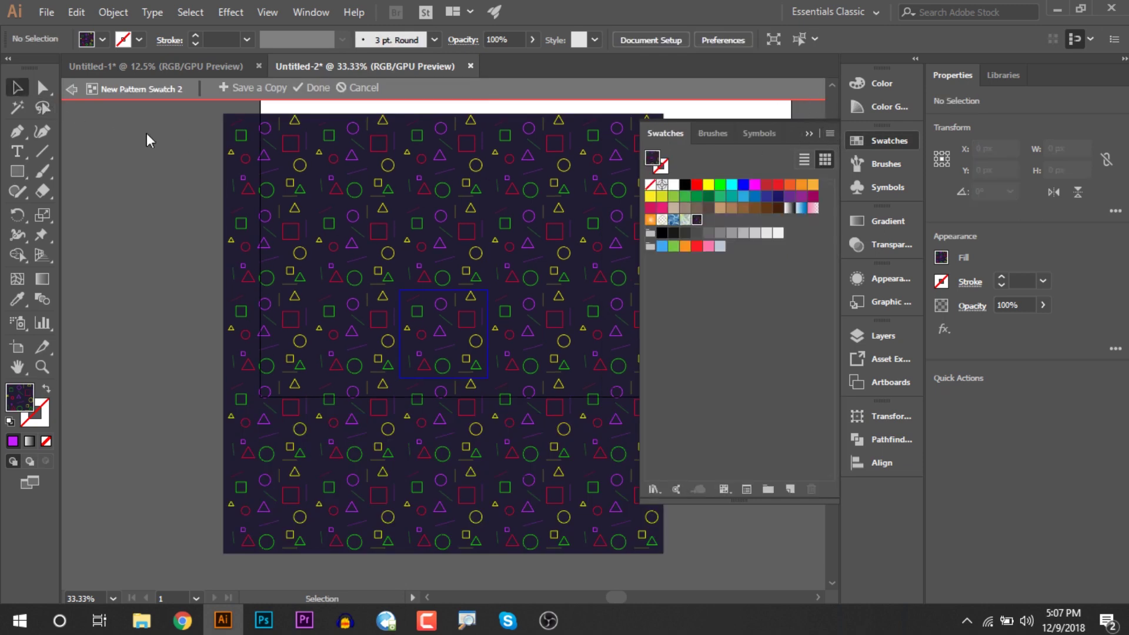
double_click(150, 150)
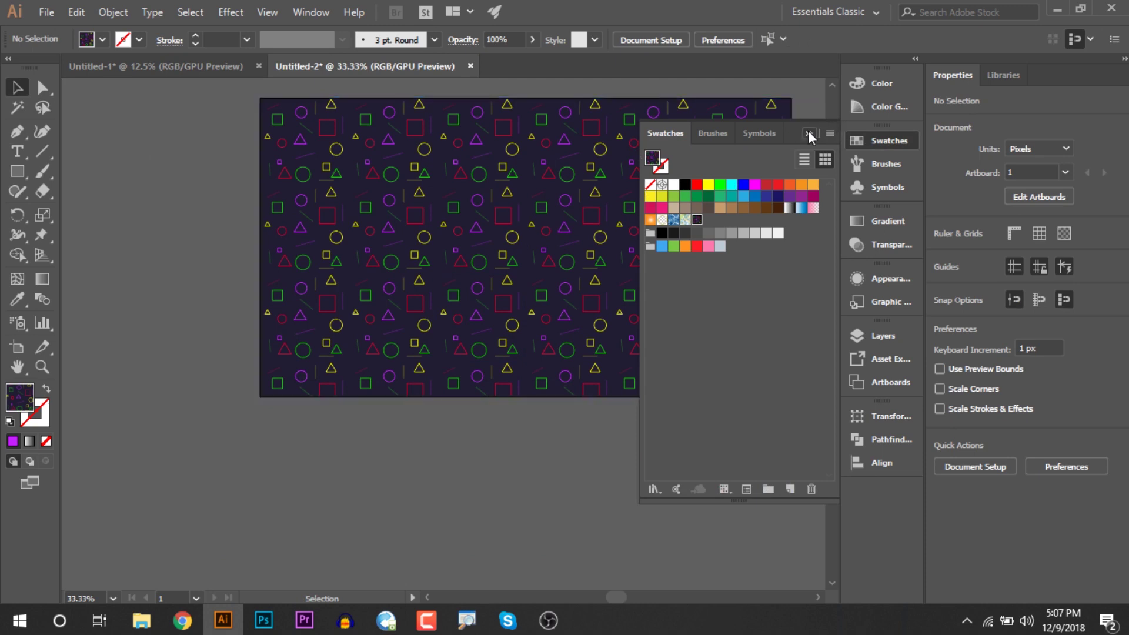
left_click(810, 137)
left_click(311, 11)
mouse_move(375, 612)
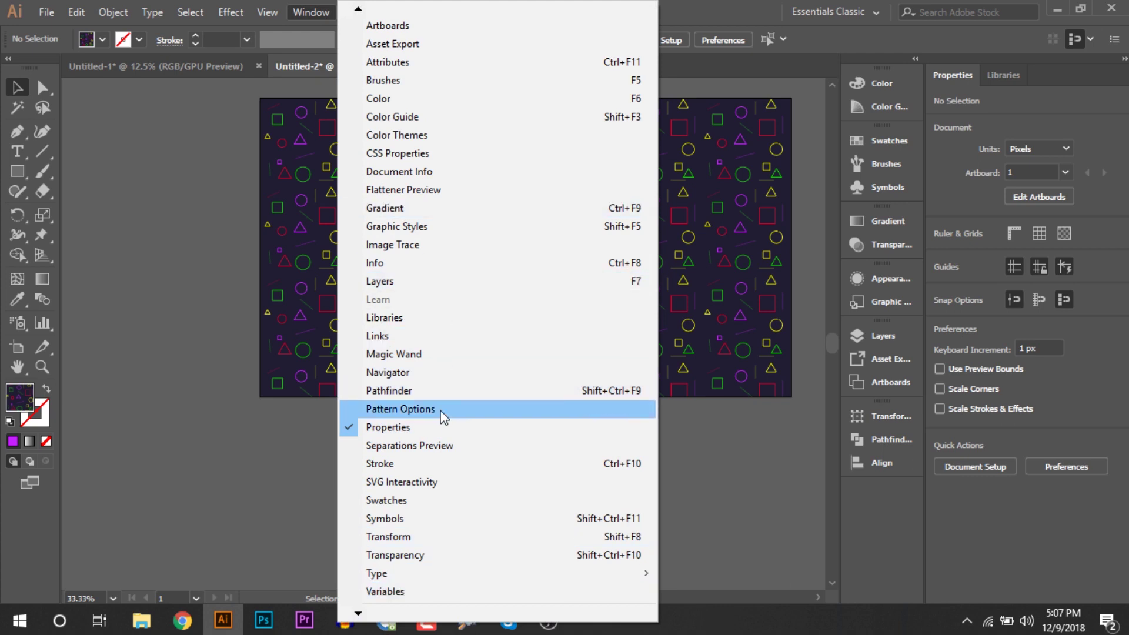
Step: Open Pattern Options, select the patterned rectangle, and double-click its swatch to edit it
left_click(442, 411)
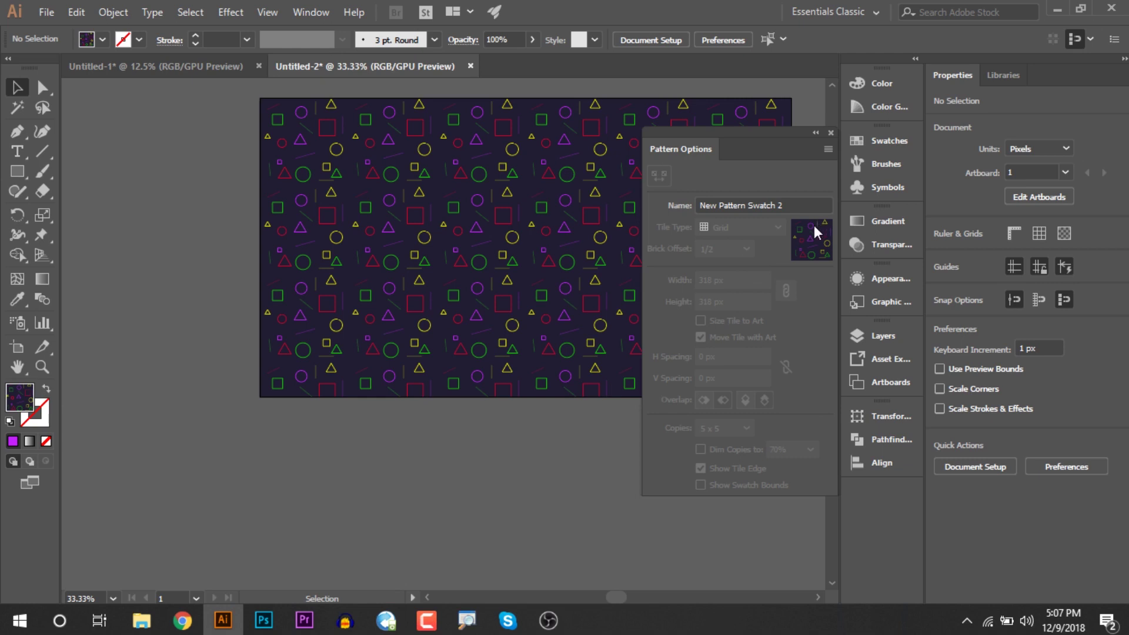
left_click(424, 217)
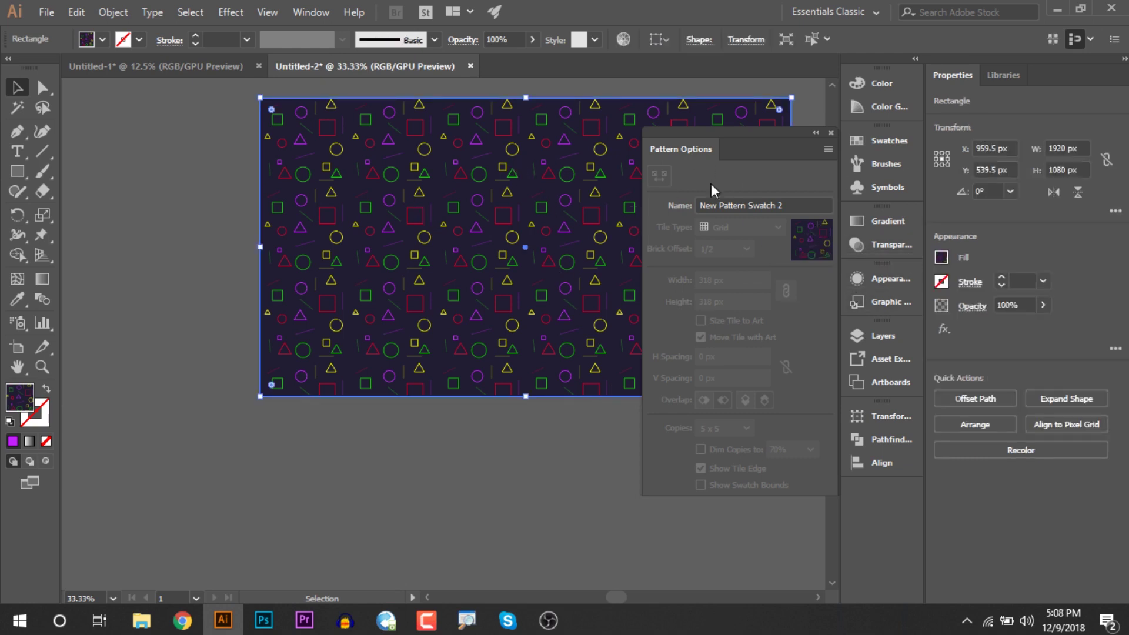
left_click(833, 133)
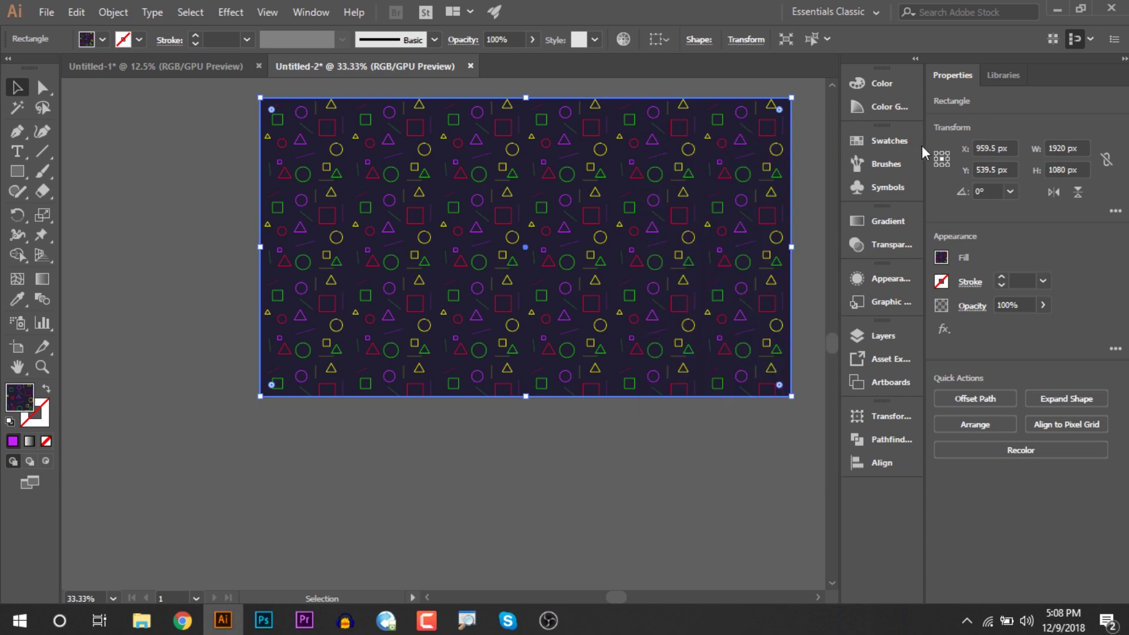
left_click(888, 141)
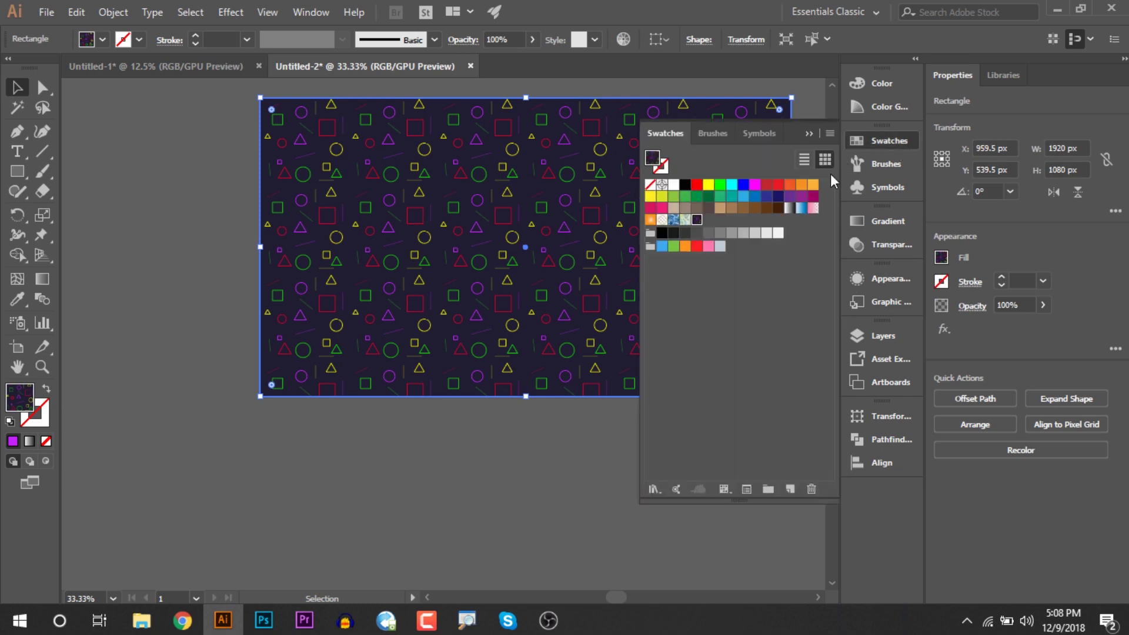
double_click(697, 220)
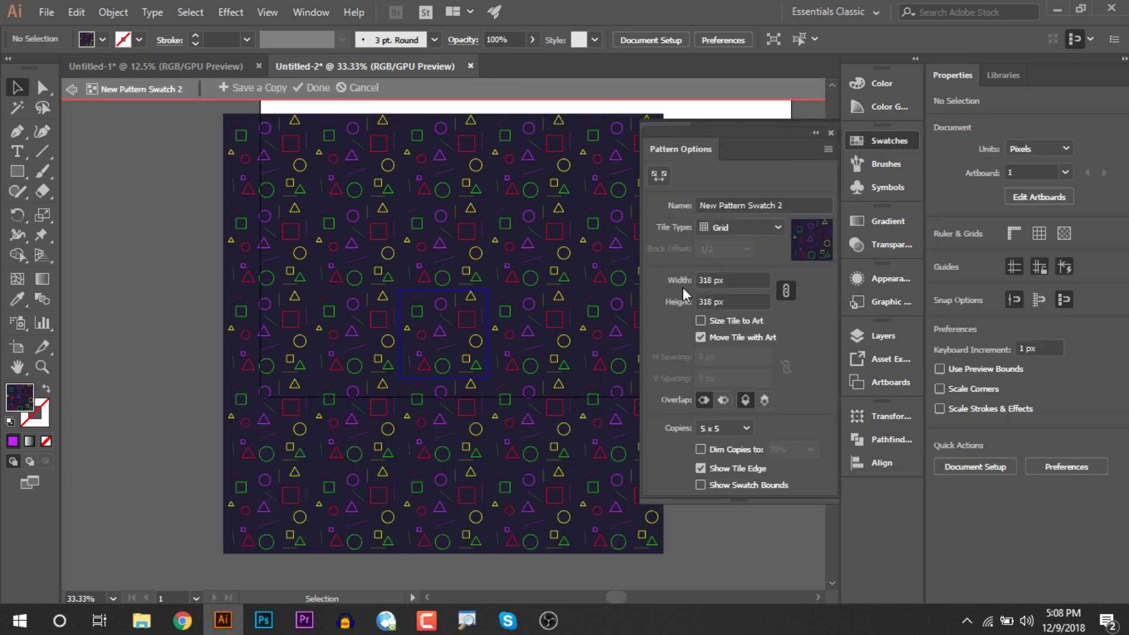
Step: Rename the pattern to TEST in Pattern Options
left_click(760, 223)
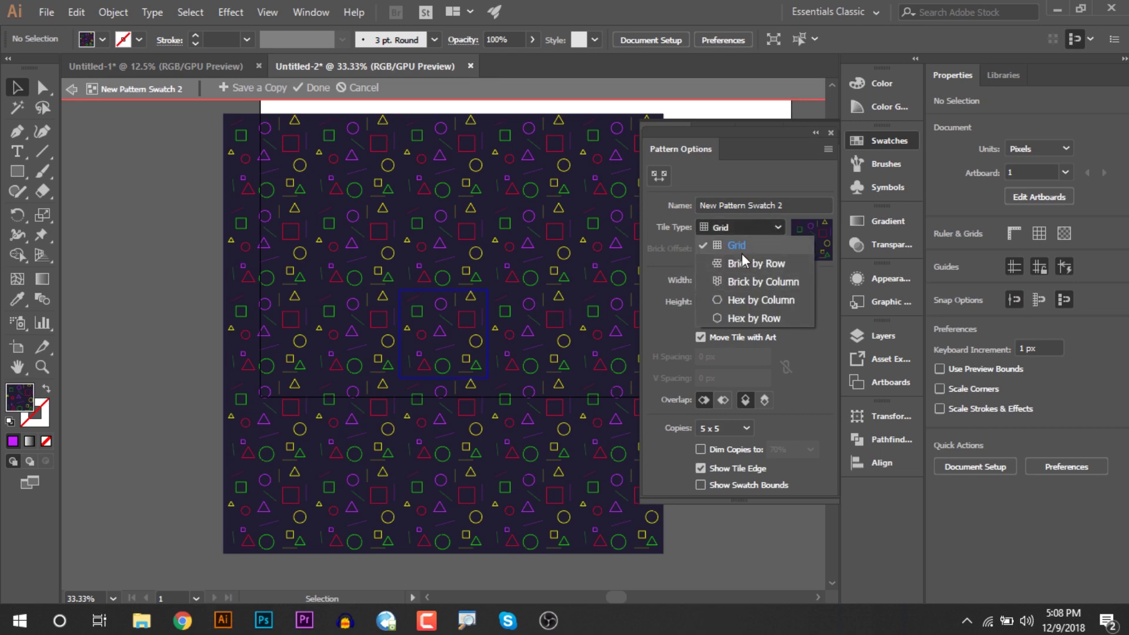
left_click(734, 224)
left_click(791, 203)
key("ctrl+a")
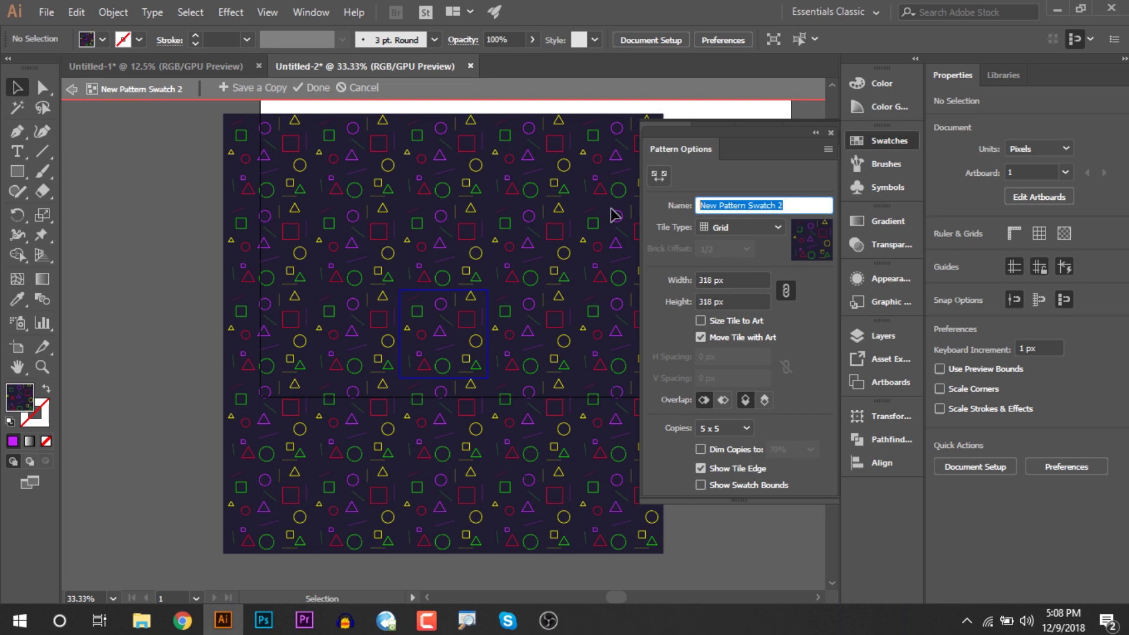
type("TEST")
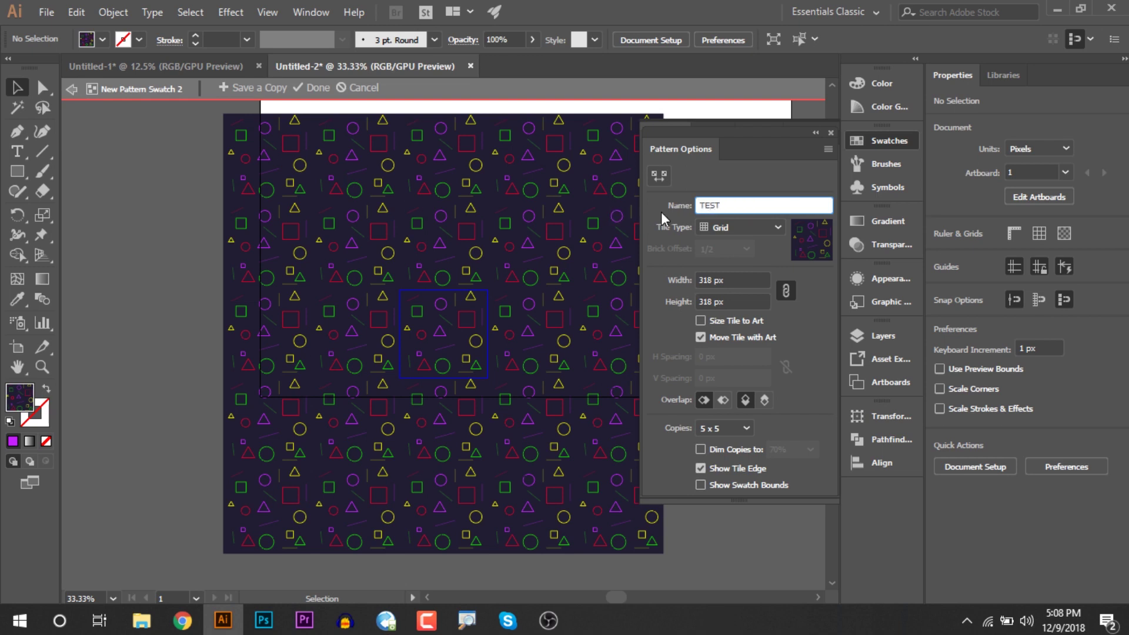
Step: Set the tile type to Brick by Row with a 3/4 brick offset
left_click(725, 228)
left_click(740, 261)
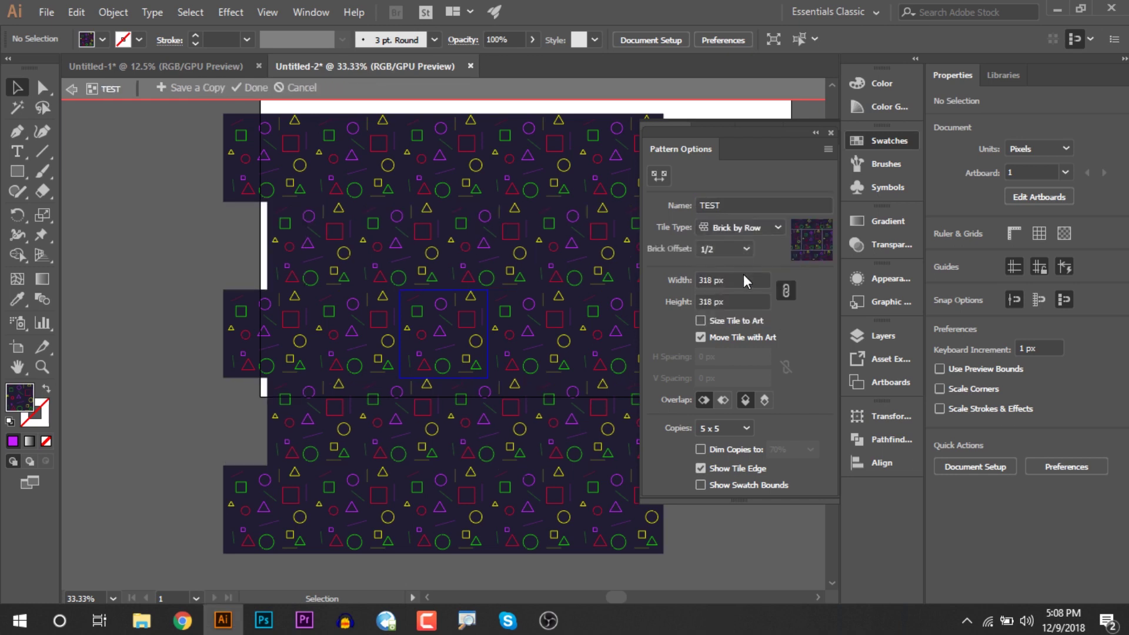
left_click(742, 228)
left_click(753, 235)
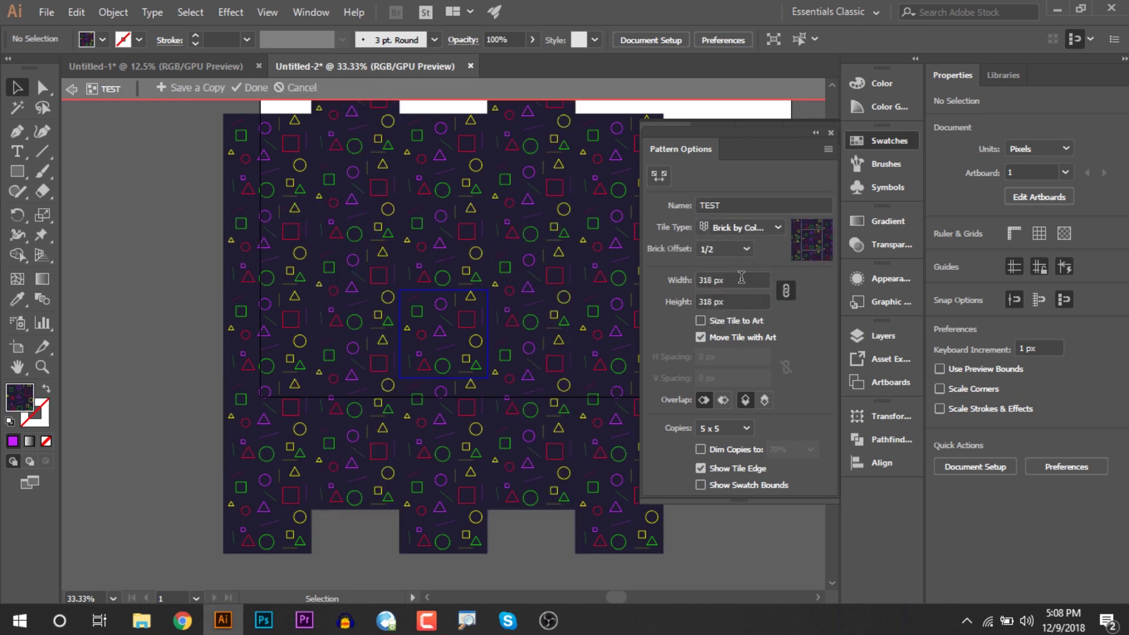
left_click(740, 228)
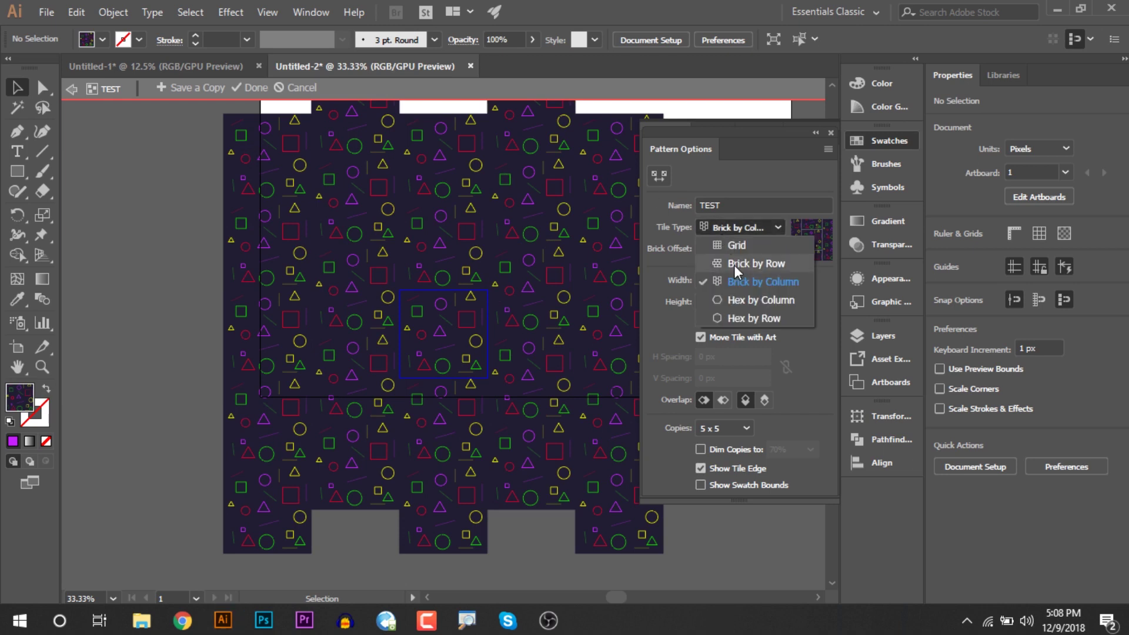
left_click(734, 265)
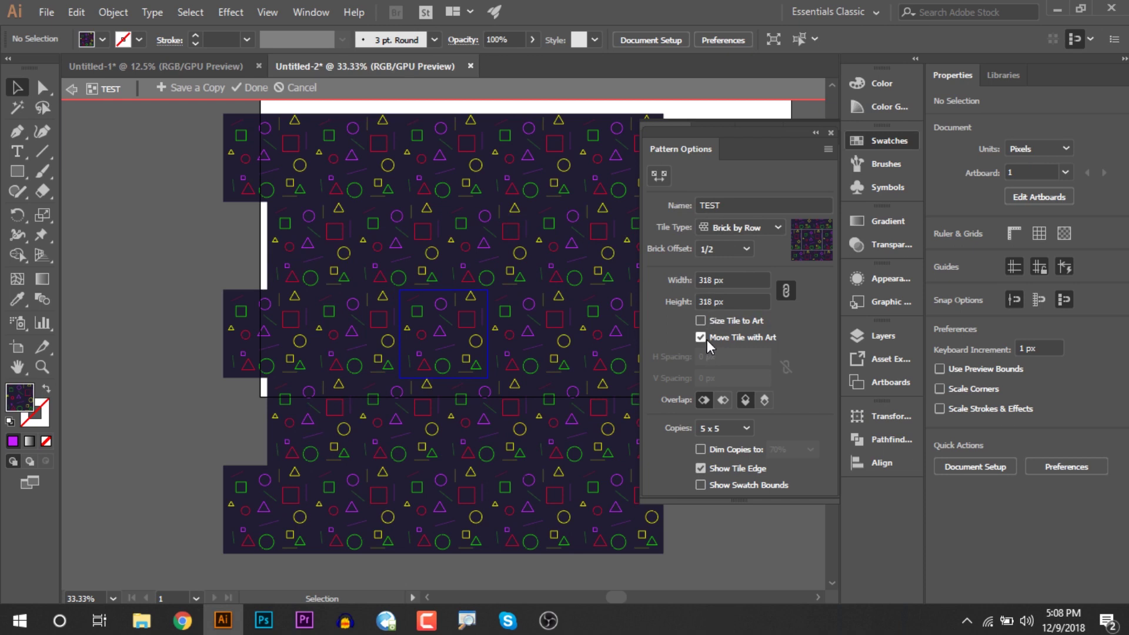
left_click(746, 249)
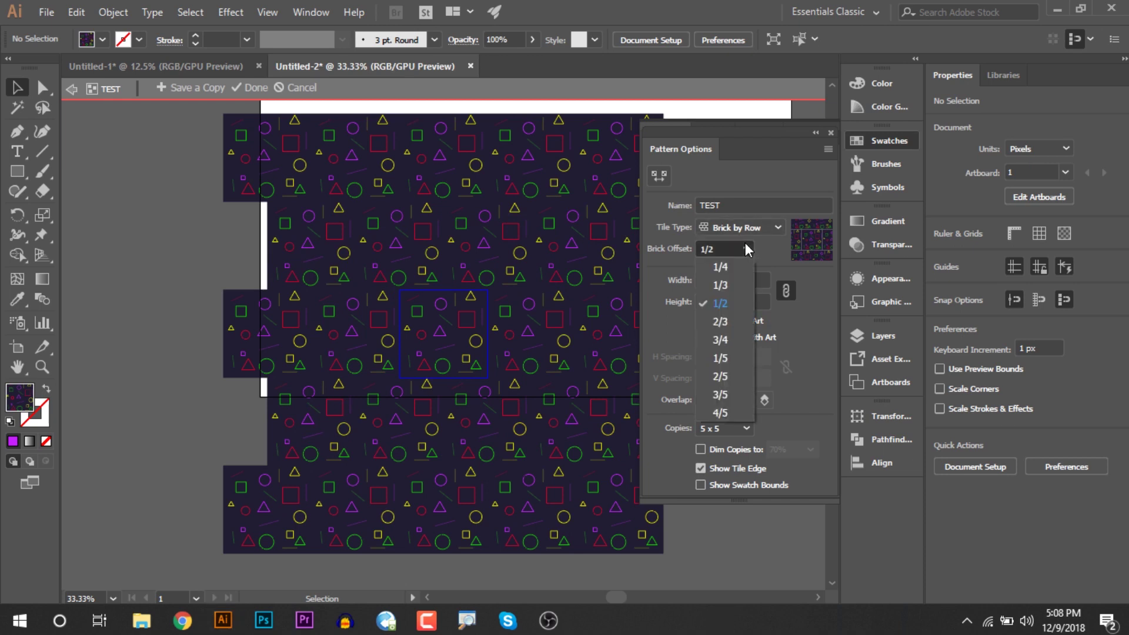
left_click(722, 339)
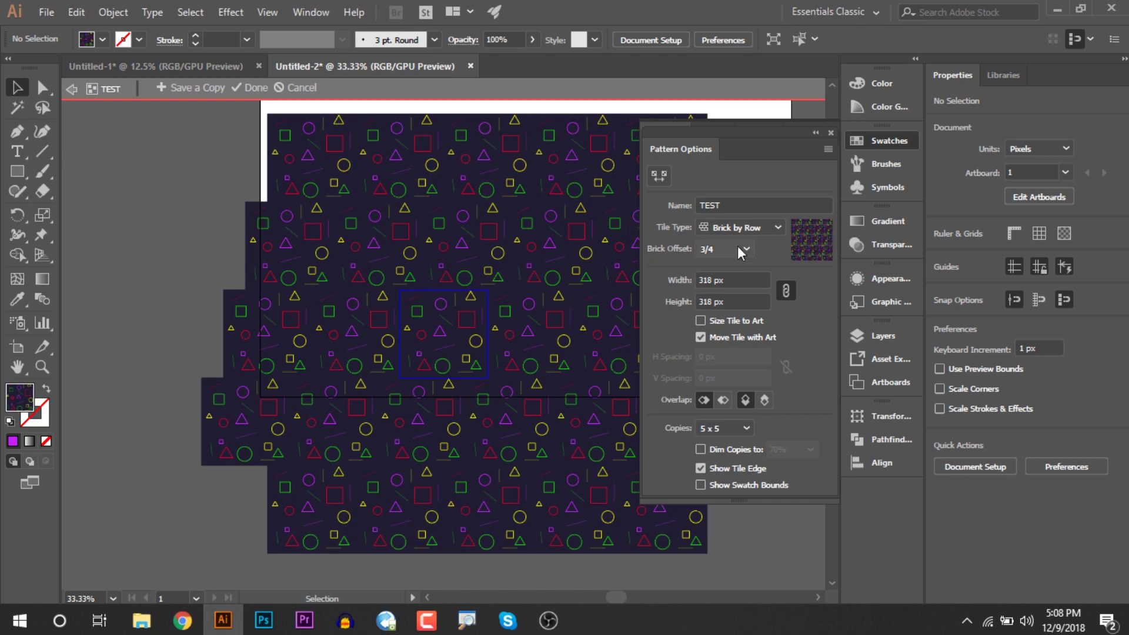
left_click(753, 228)
Step: Switch the TEST tile type to Grid and nudge the linked tile size to 319 × 319 px
left_click(755, 243)
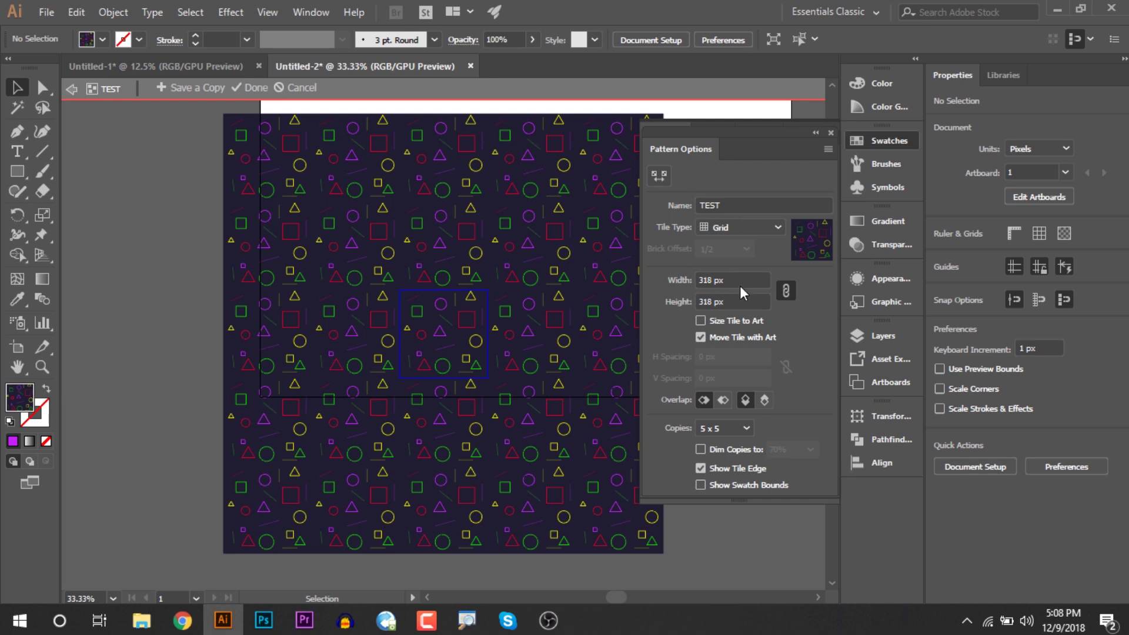
left_click(787, 290)
left_click(787, 291)
left_click(748, 280)
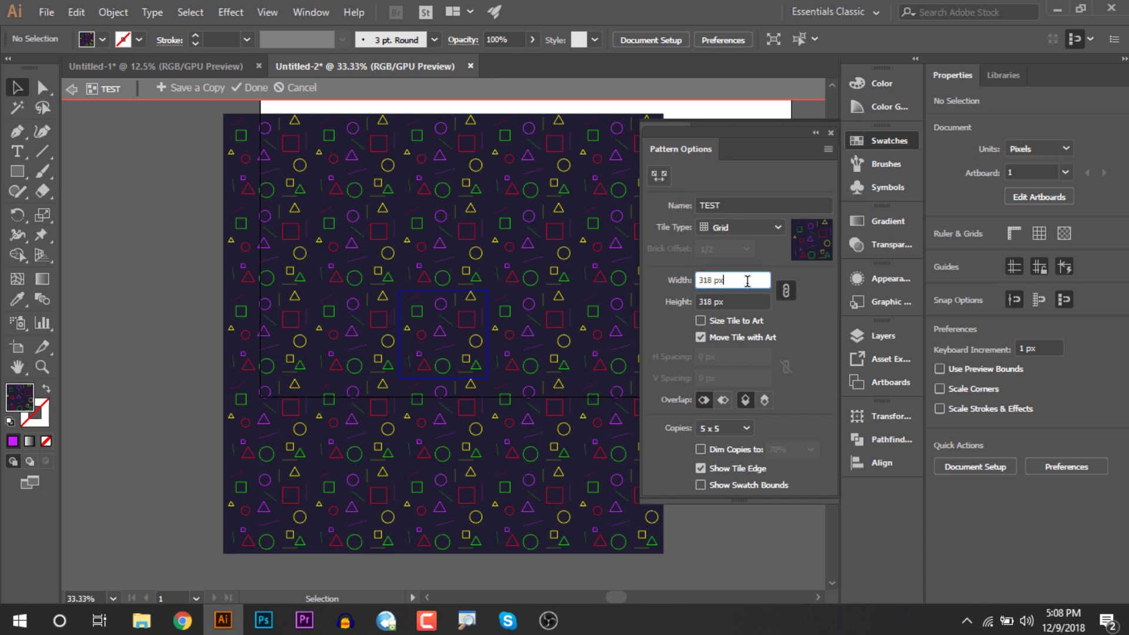
key("Up")
key("Up")
key("Up")
key("Up")
key("Up")
key("Up")
key("Up")
key("Up")
key("Up")
key("Up")
key("Up")
key("Up")
key("Up")
key("Up")
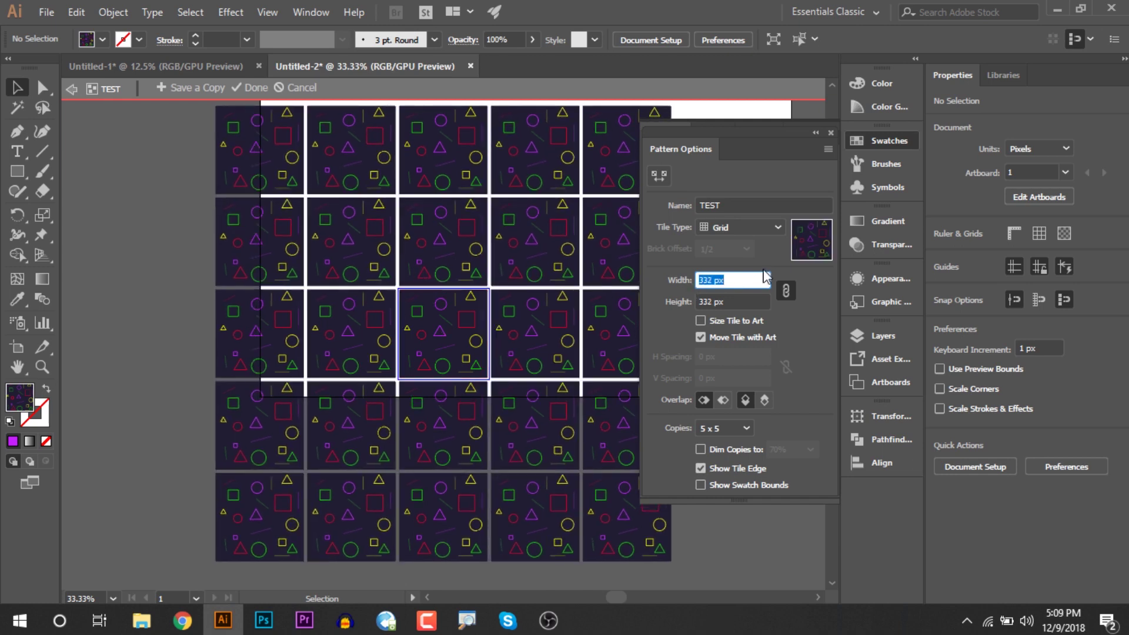
key("Down")
key("Down")
key("Down")
key("Down")
key("Down")
key("Down")
key("Down")
key("Down")
key("Down")
key("Down")
key("Down")
key("Down")
key("Down")
key("Down")
key("Down")
key("Down")
key("Down")
key("Down")
key("Down")
key("Down")
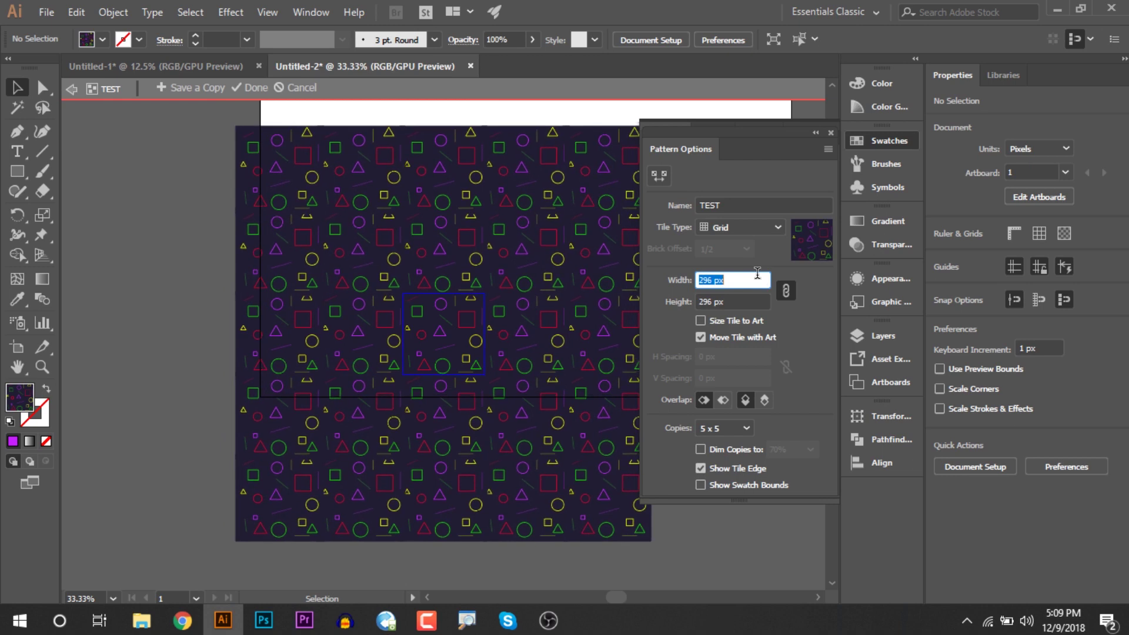
key("Up")
key("Up")
key("Up")
key("Up")
key("Up")
key("Up")
key("Up")
key("Up")
key("Up")
key("Up")
key("Up")
key("Up")
key("Up")
key("Up")
key("Up")
key("Up")
key("Up")
key("Up")
key("Up")
key("Up")
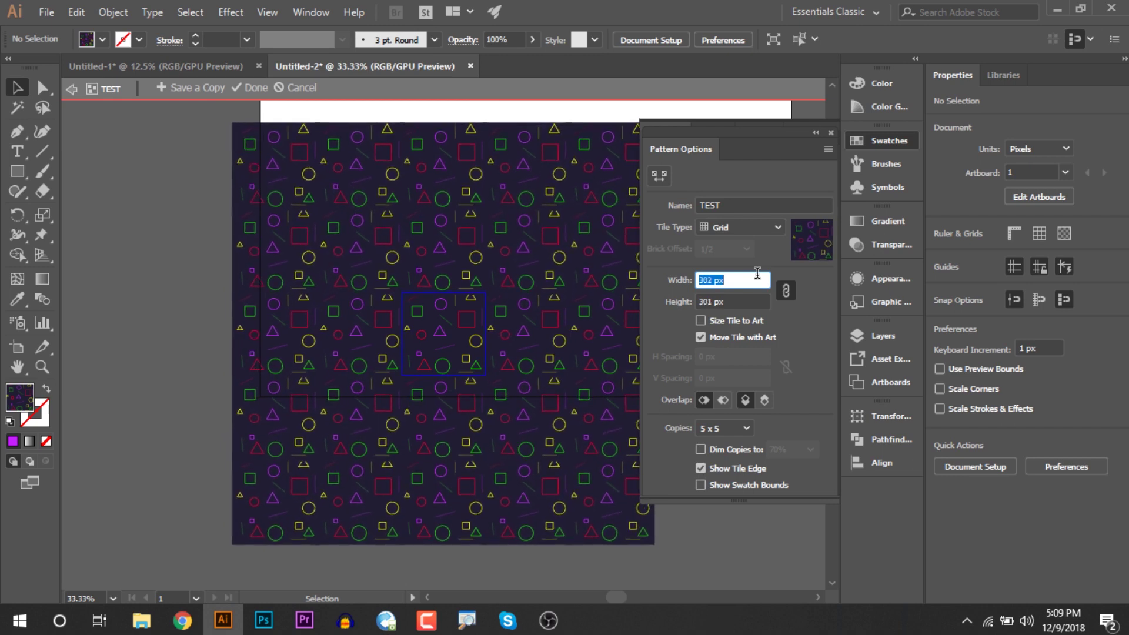
key("Down")
key("Down")
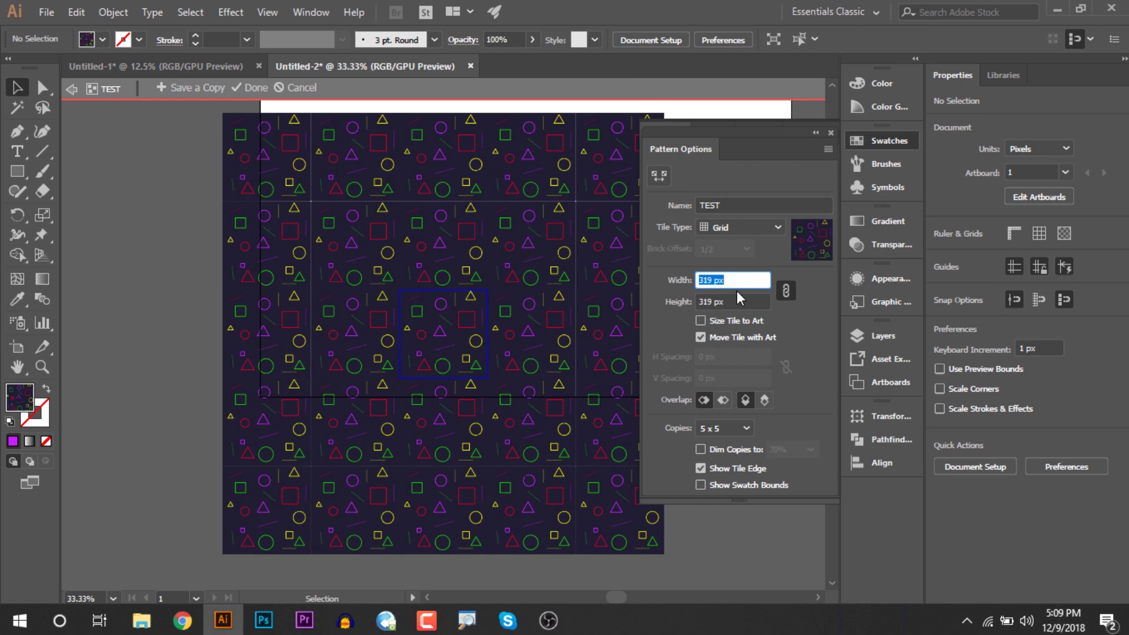
key("Down")
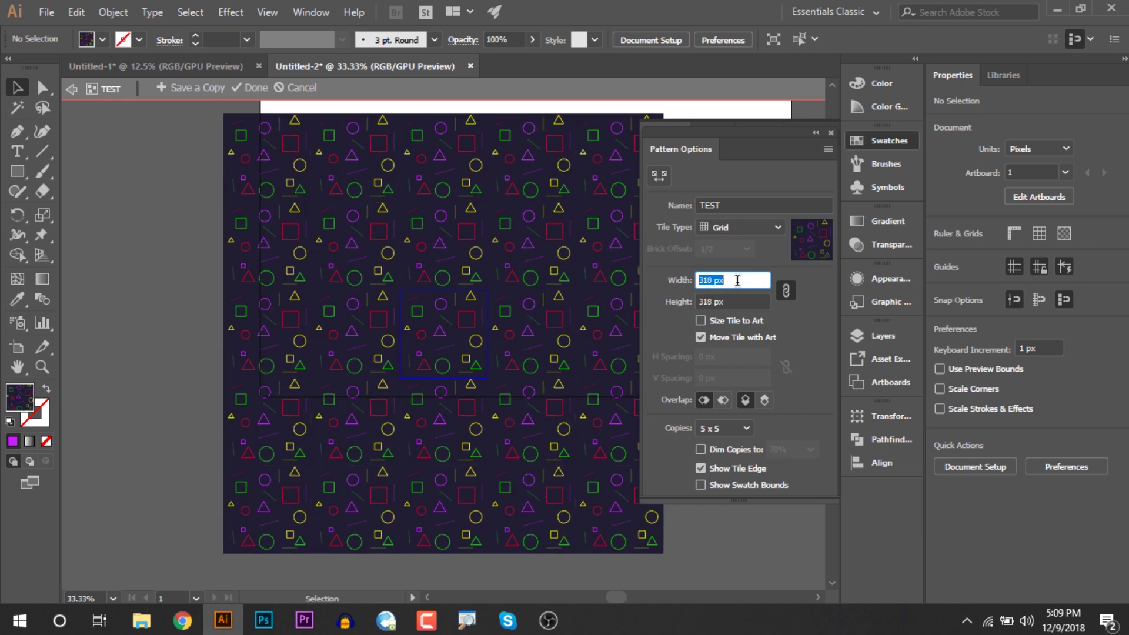
key("Up")
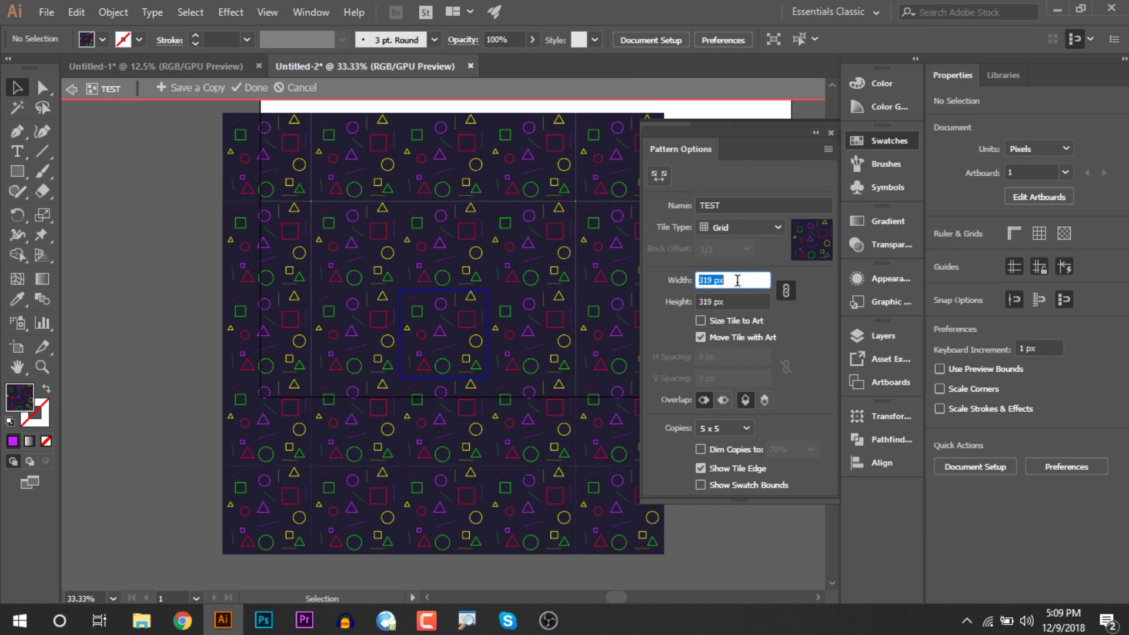
Step: Set the tile's horizontal spacing to 25 and increase the vertical spacing
left_click(734, 322)
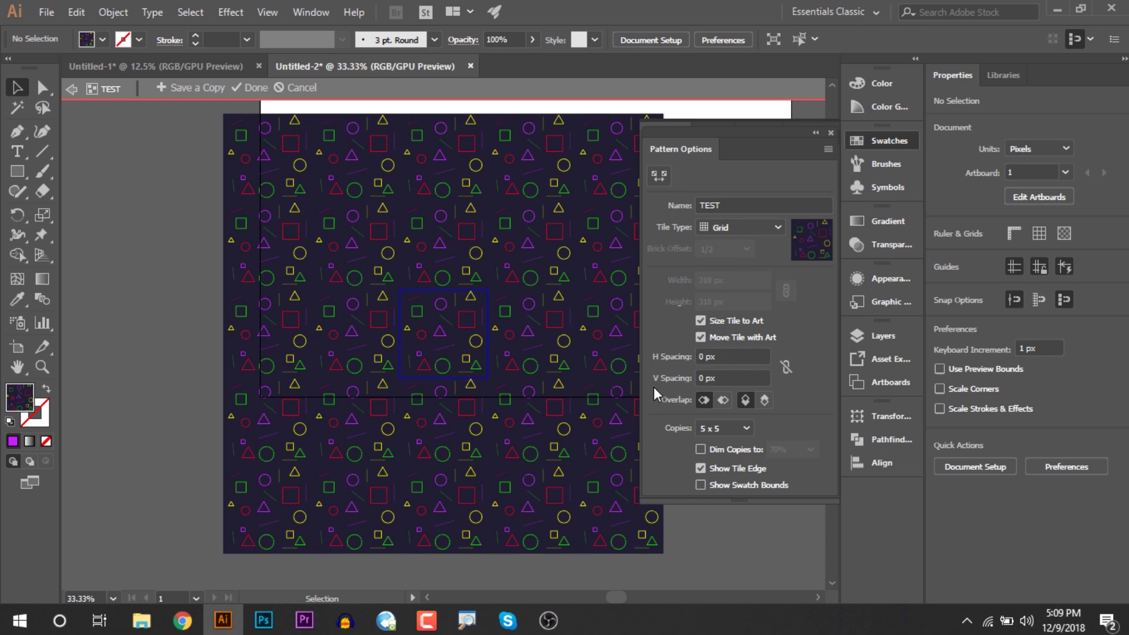
left_click(727, 358)
type("25")
key("Return")
left_click(722, 377)
key("Up")
key("Up")
key("Up")
key("Up")
key("Up")
key("Up")
key("Up")
key("Up")
key("Up")
key("Up")
key("Up")
key("Up")
key("Up")
key("Up")
key("Up")
key("Up")
key("Up")
key("Up")
key("Up")
key("Up")
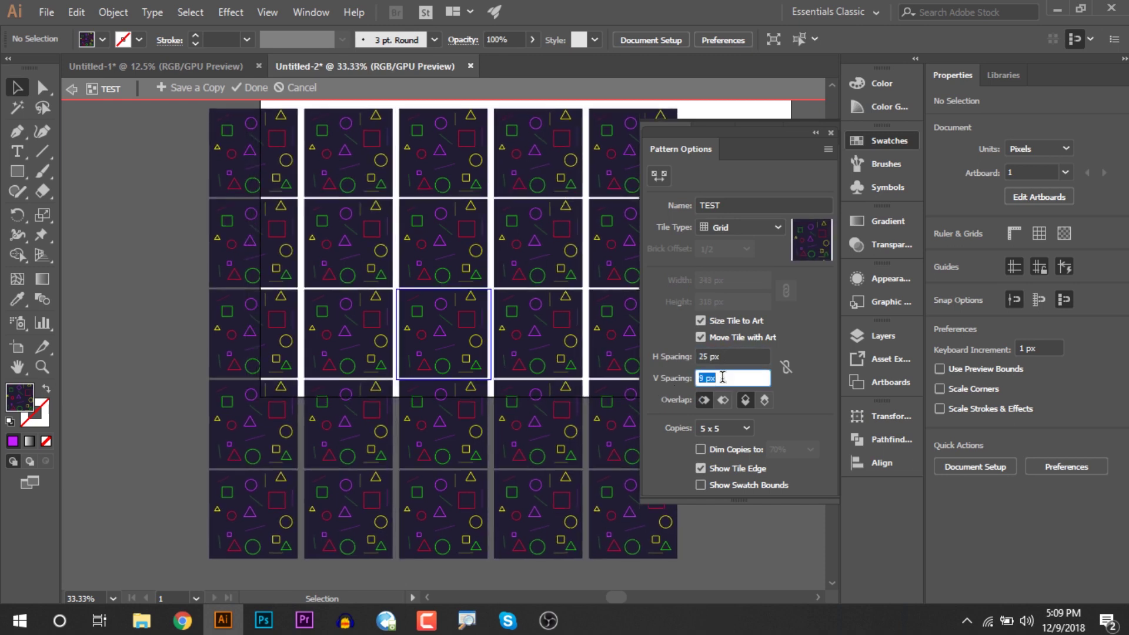
Step: Try toggling Size Tile to Art and Move Tile with Art, then leave Size Tile to Art unchecked
left_click(702, 321)
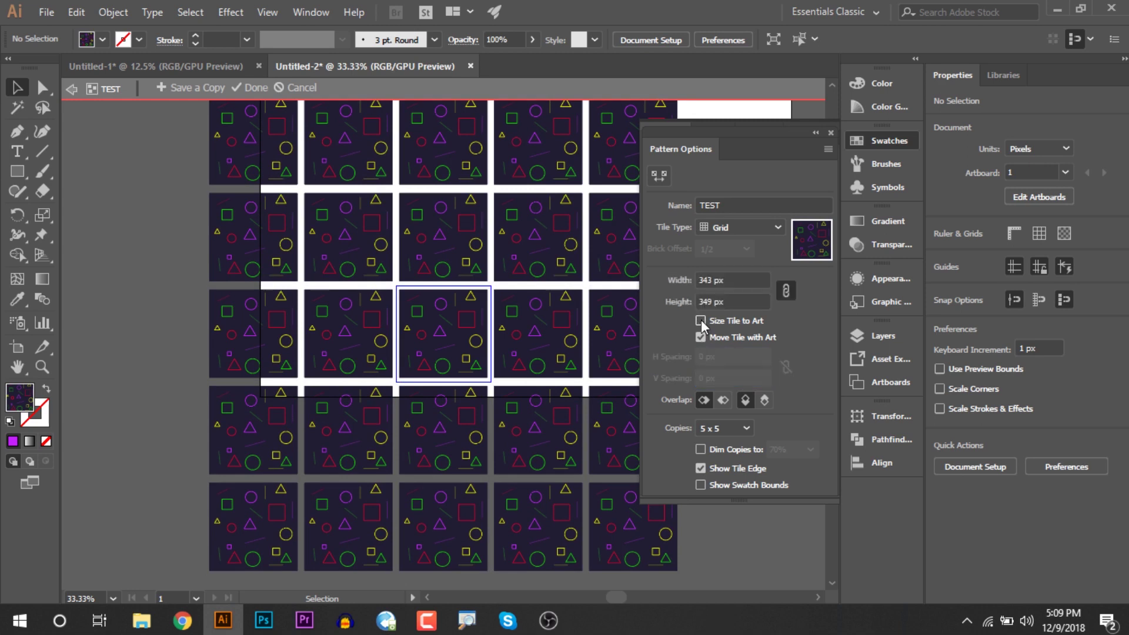
left_click(701, 321)
left_click(701, 338)
left_click(701, 338)
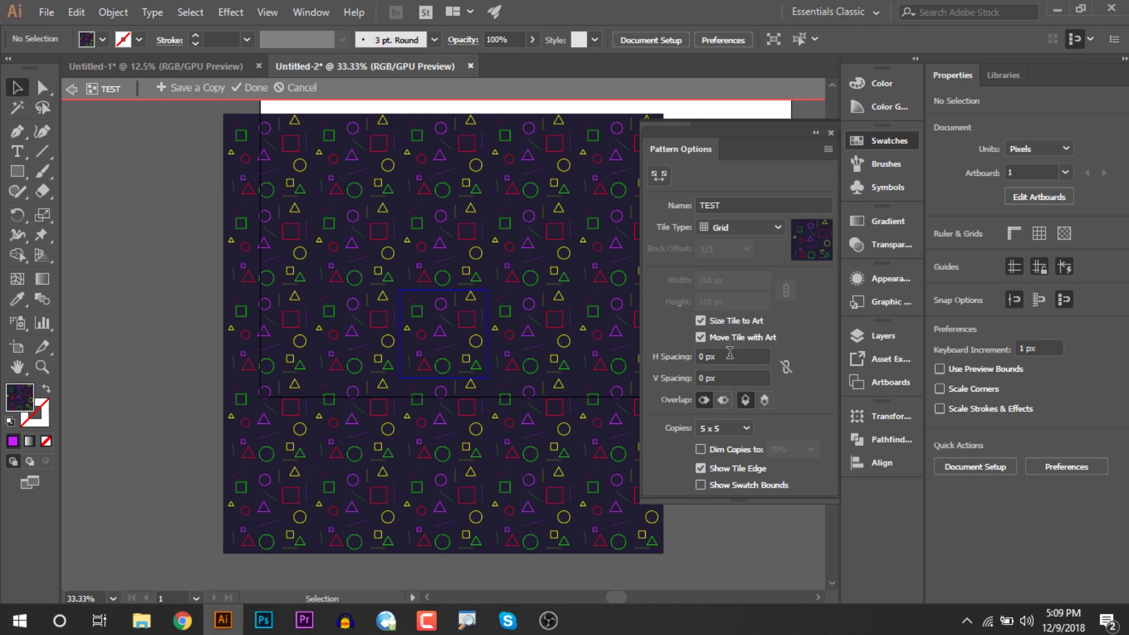
left_click(723, 323)
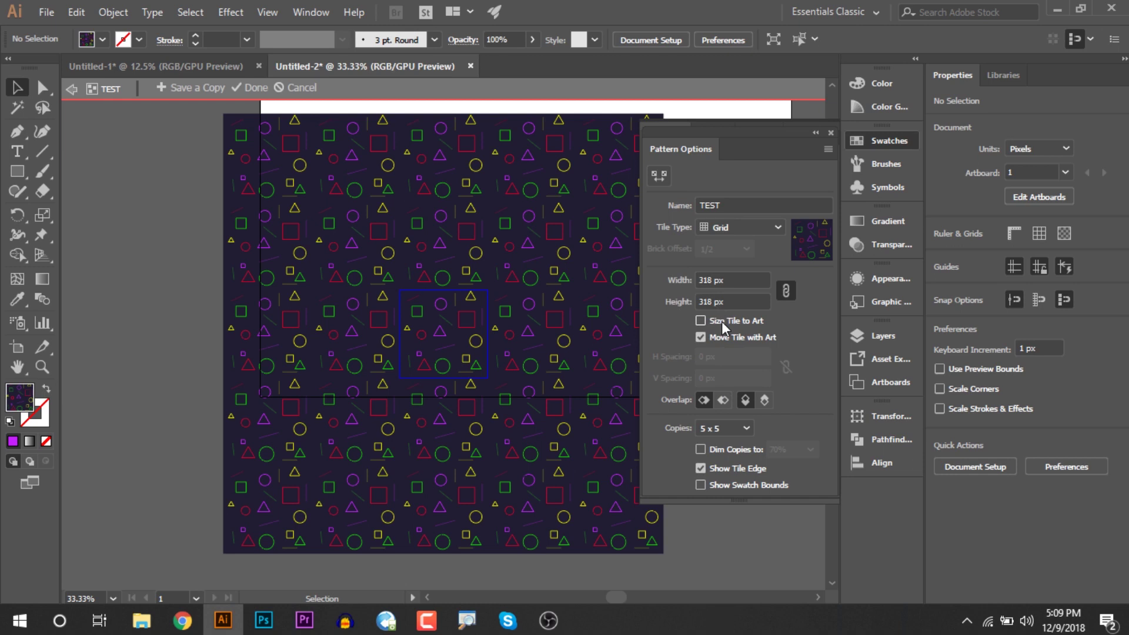
Step: Give the tile a smaller width and try the different tile overlap orders
left_click(765, 280)
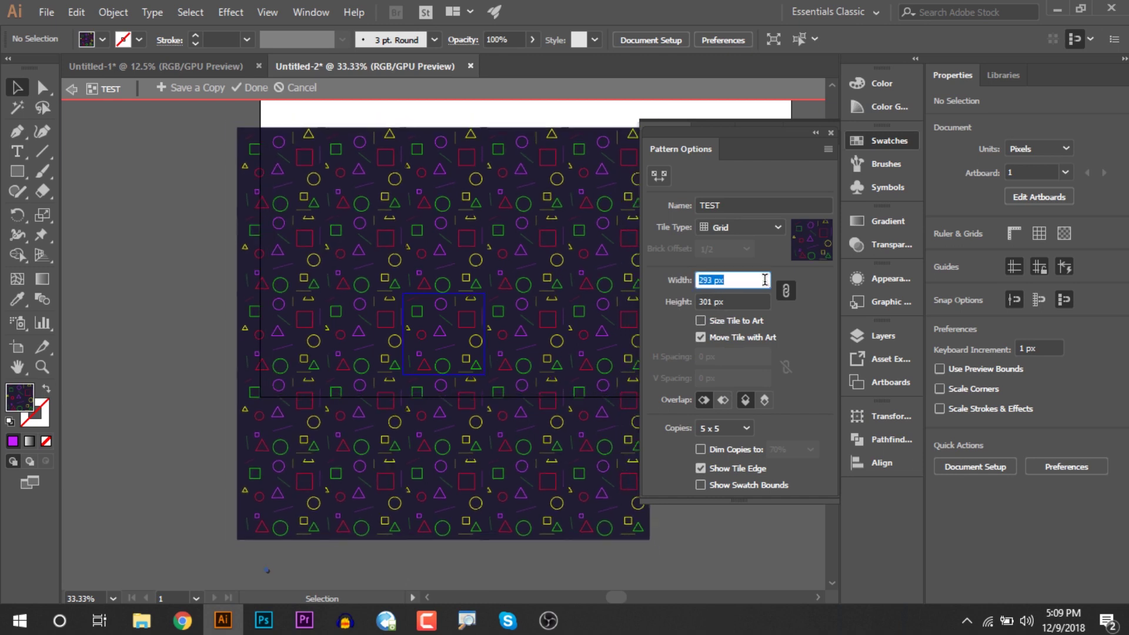
left_click(724, 400)
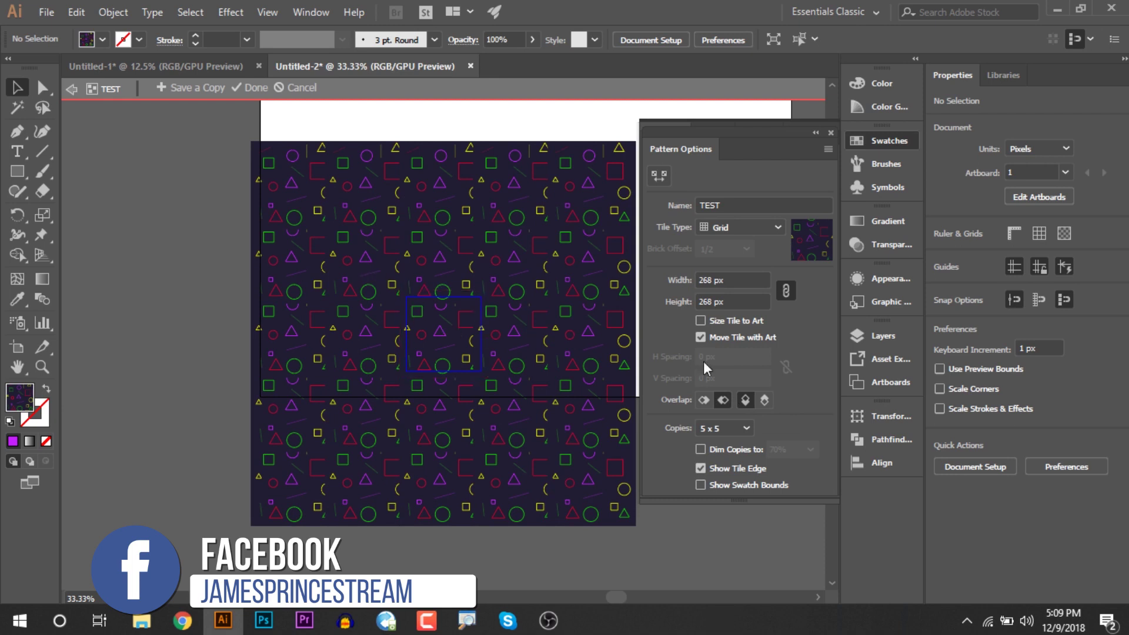
left_click(765, 400)
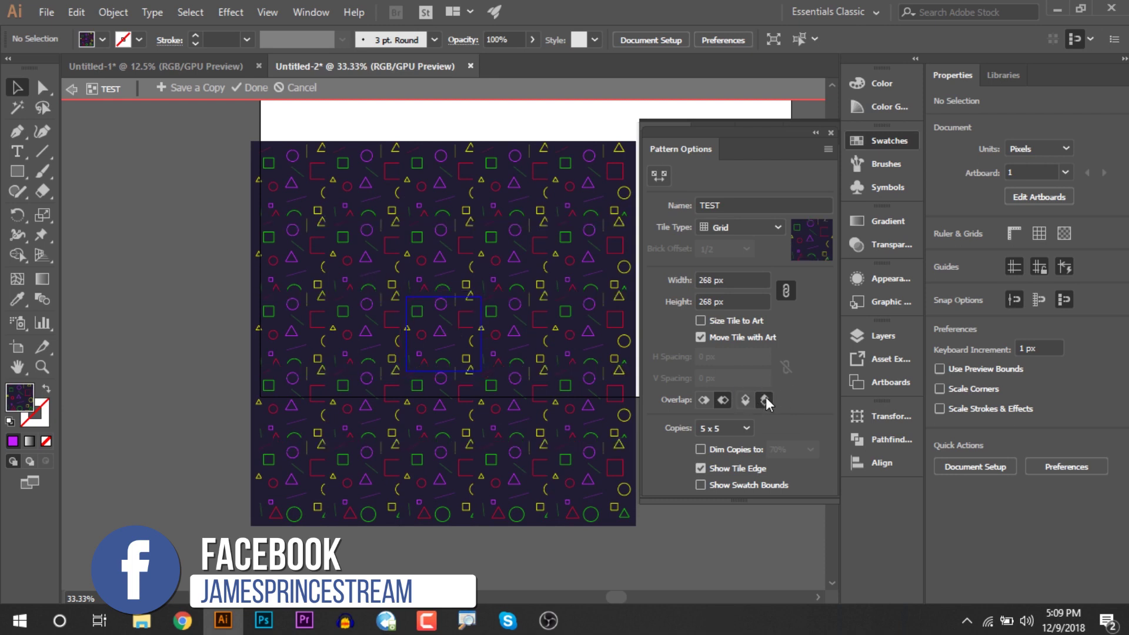
left_click(704, 400)
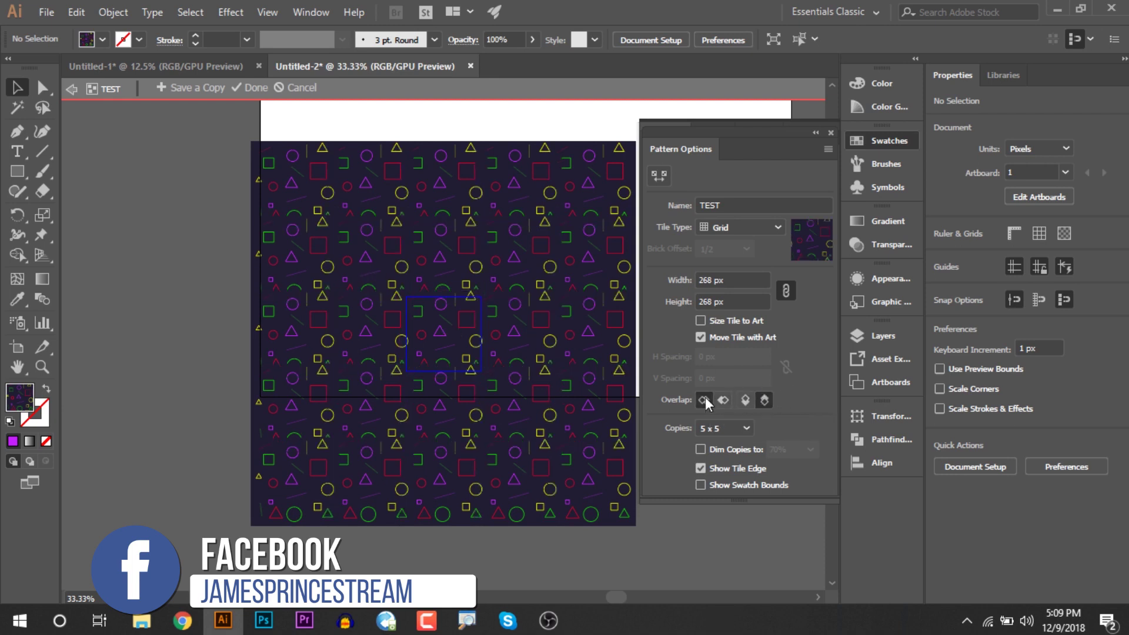
Step: Re-enable Size Tile to Art so spacing returns to 0 px
left_click(714, 322)
left_click(715, 324)
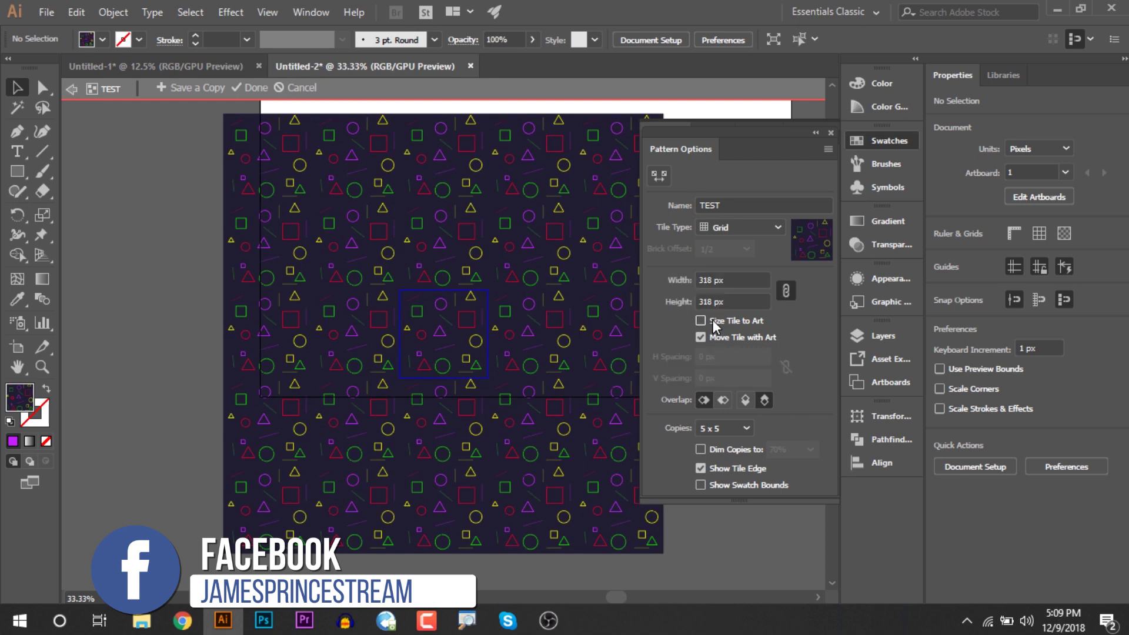
left_click(714, 322)
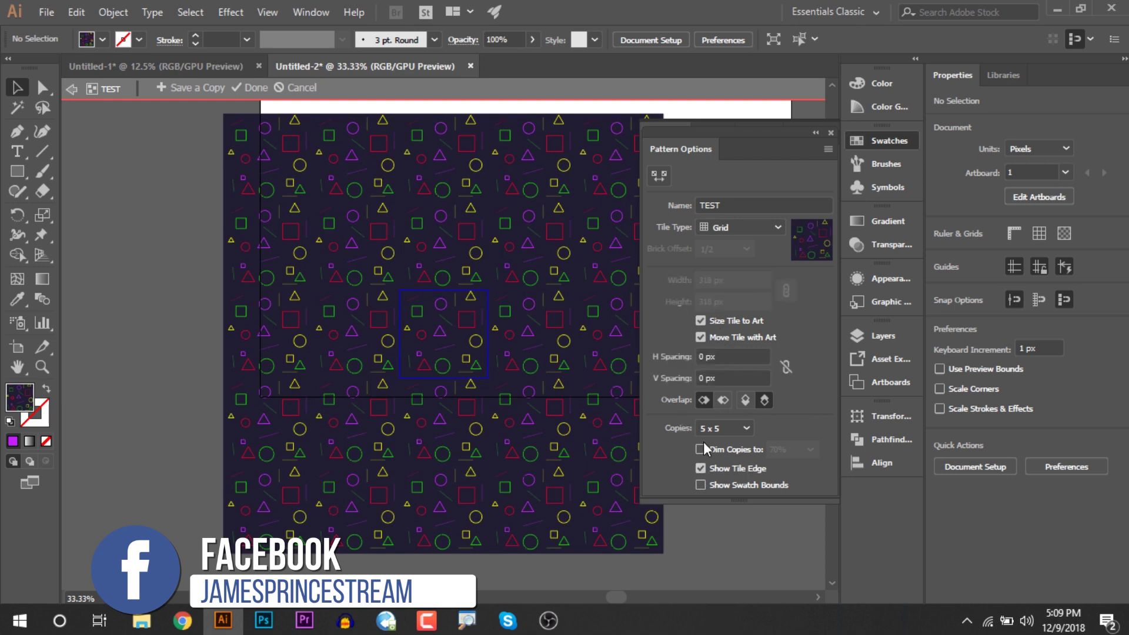
Step: Try 7 x 5 and 7 x 3 preview copies, then settle on 5 x 7 copies
left_click(726, 427)
left_click(733, 407)
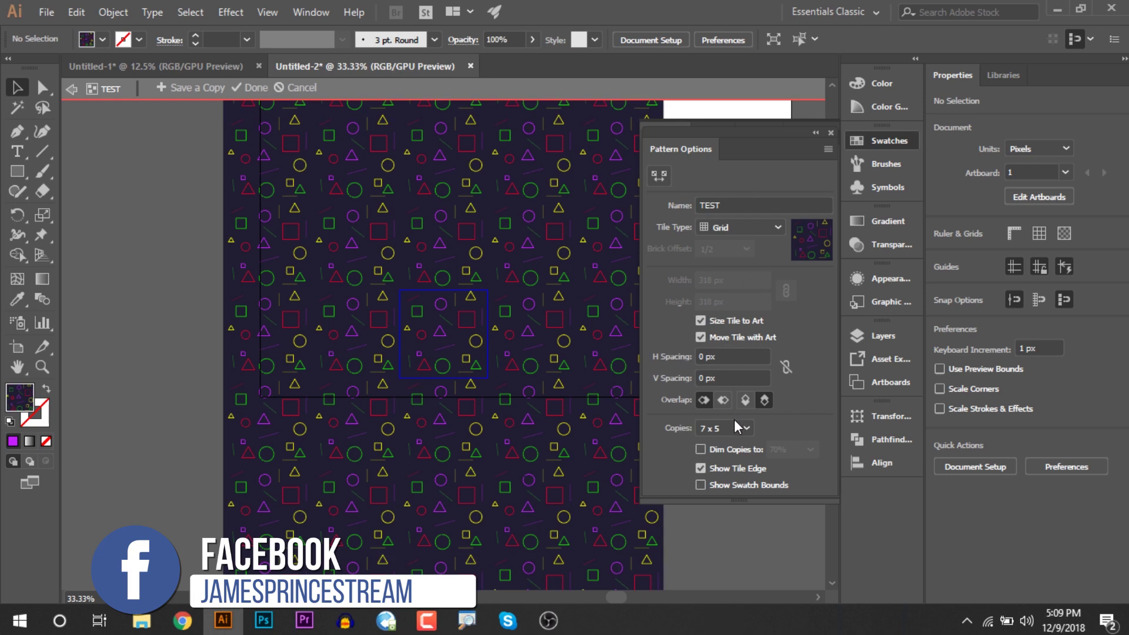
left_click(734, 421)
left_click(740, 395)
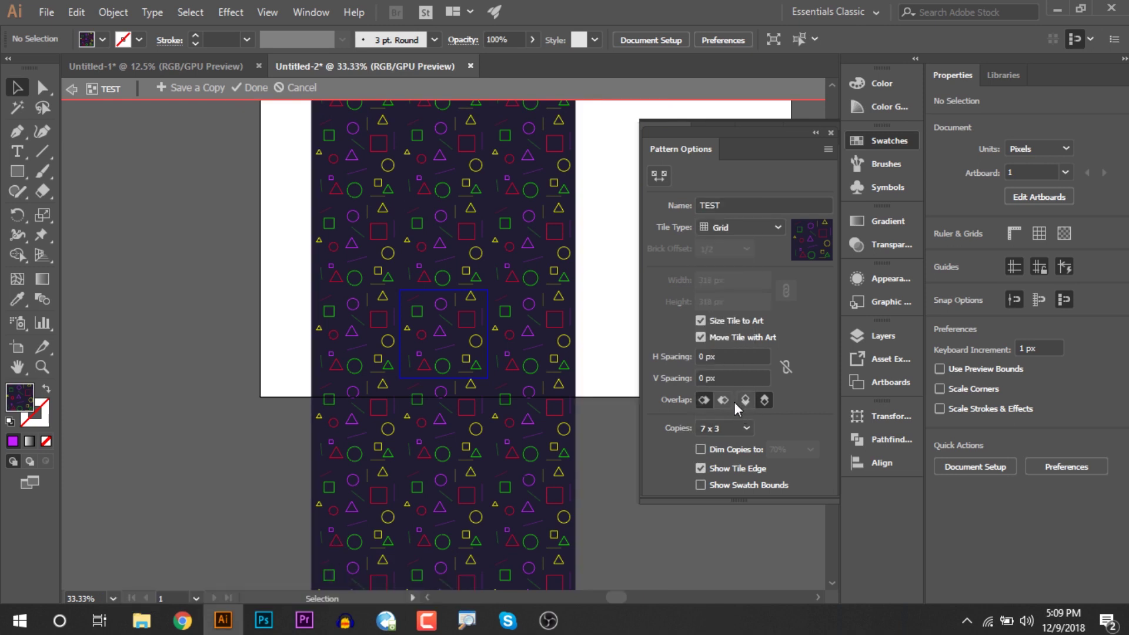
left_click(739, 429)
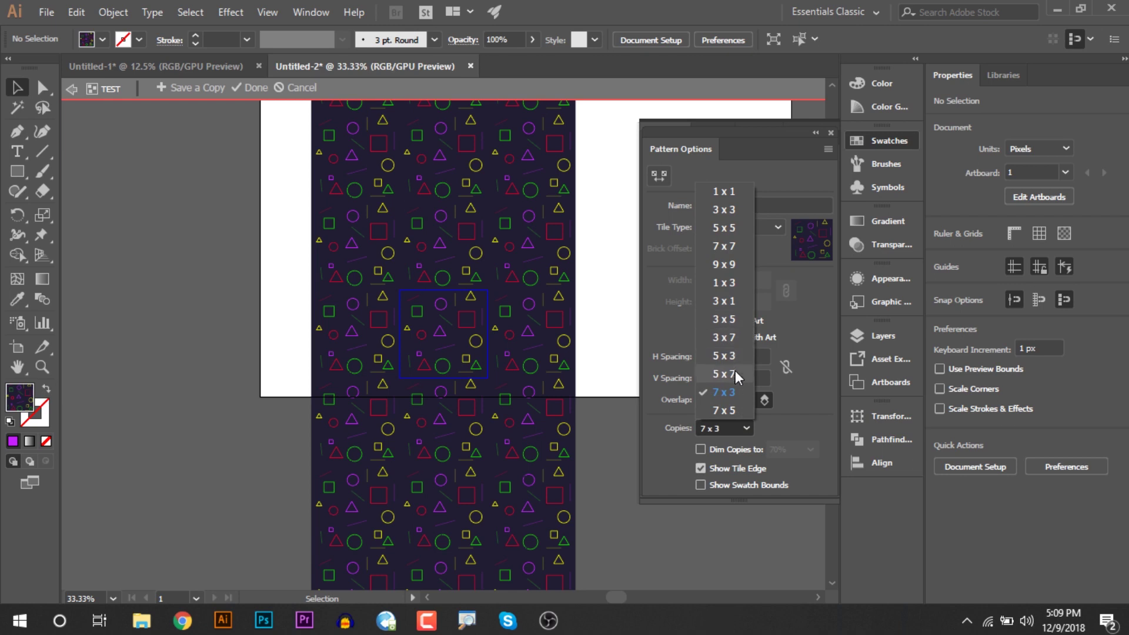
left_click(741, 411)
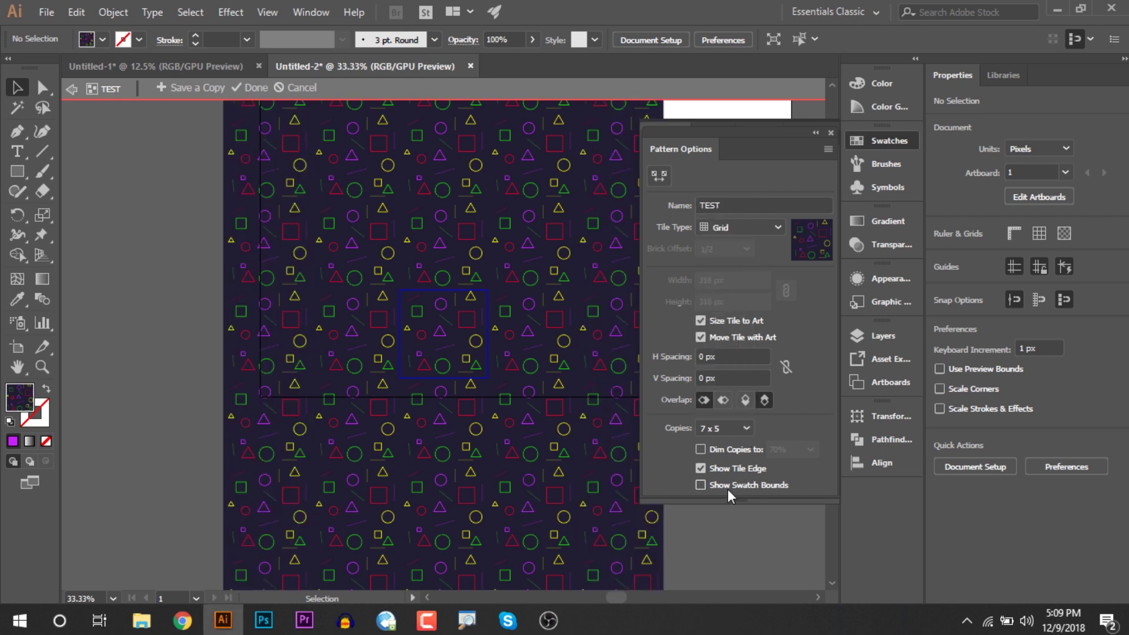
left_click(725, 432)
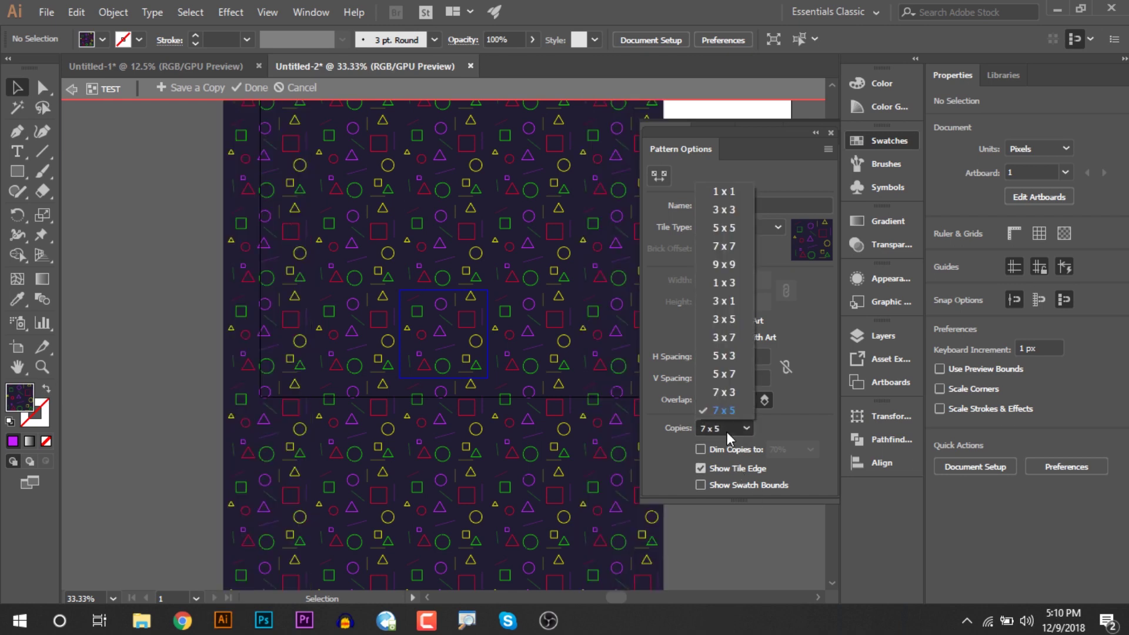
left_click(744, 374)
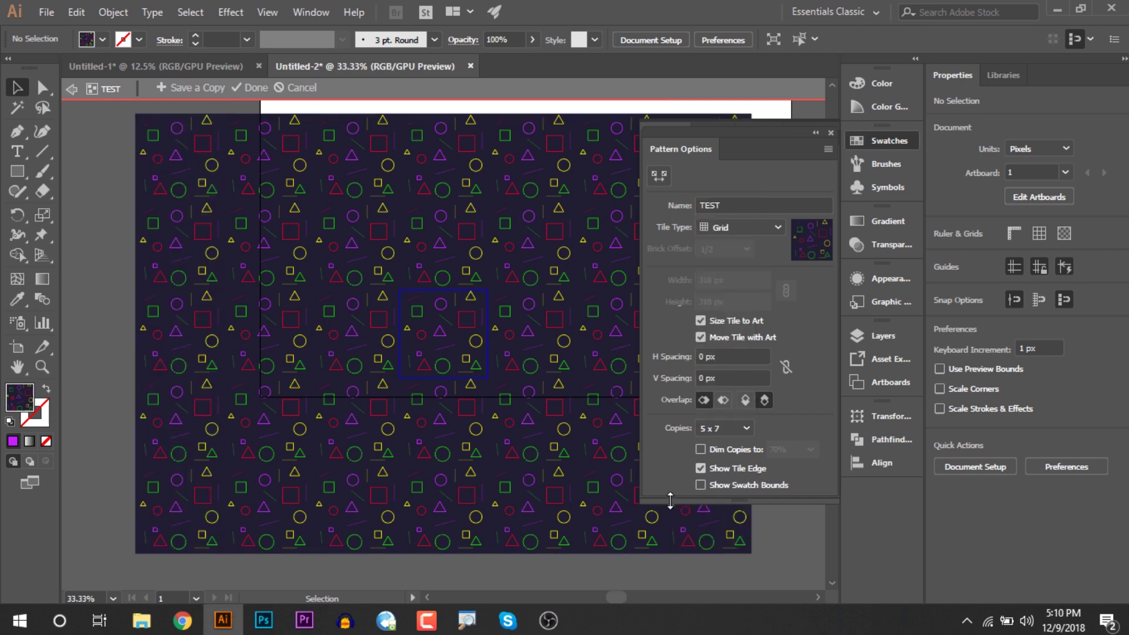
Step: Dim the copies to 70% and reposition the red square within the tile
left_click(700, 449)
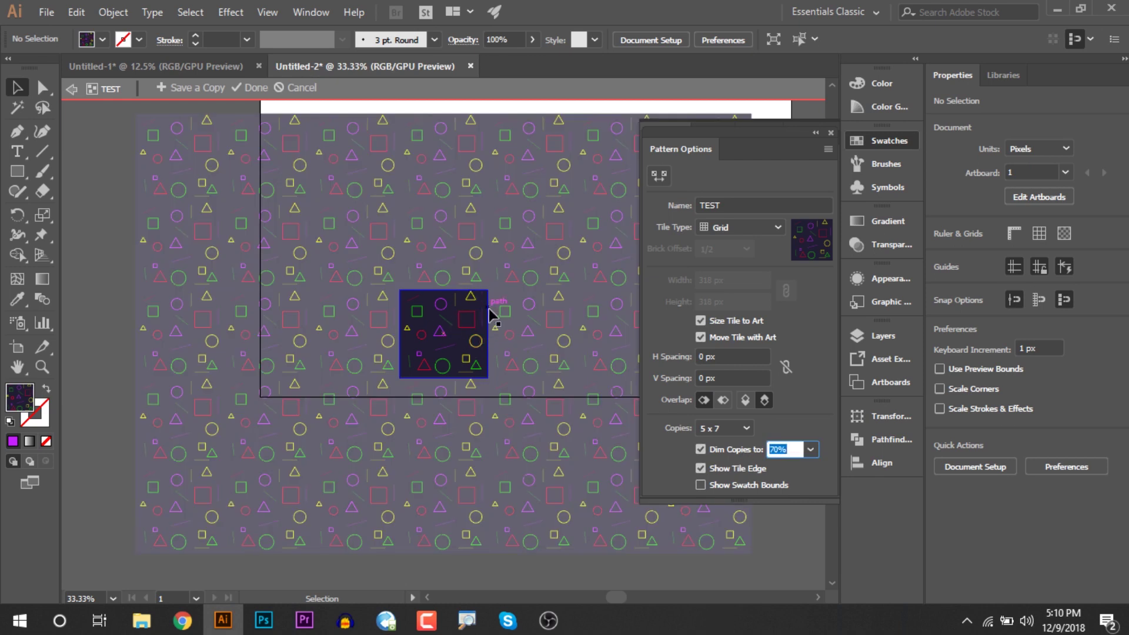
left_click_drag(475, 323, 474, 323)
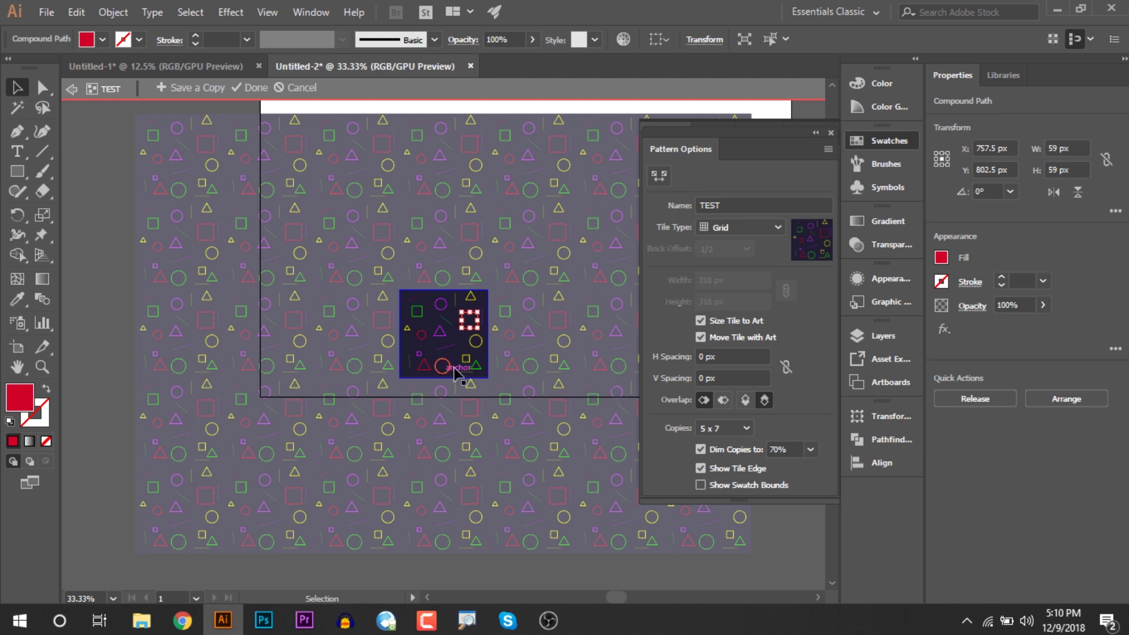
left_click(504, 358)
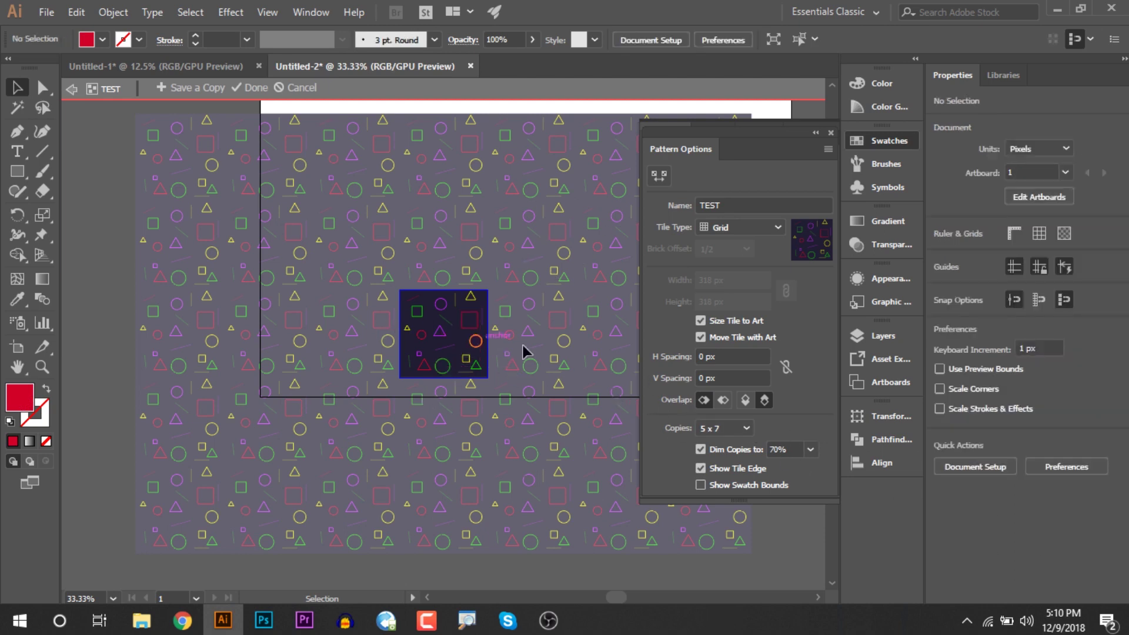
Step: Toggle Show Tile Edge and Swatch Bounds, then close the Pattern Options panel
left_click(738, 470)
left_click(771, 484)
left_click(707, 485)
left_click(831, 134)
Step: Collapse the Swatches panel, exit pattern editing, and view the rectangle's TEST pattern fill
left_click(810, 134)
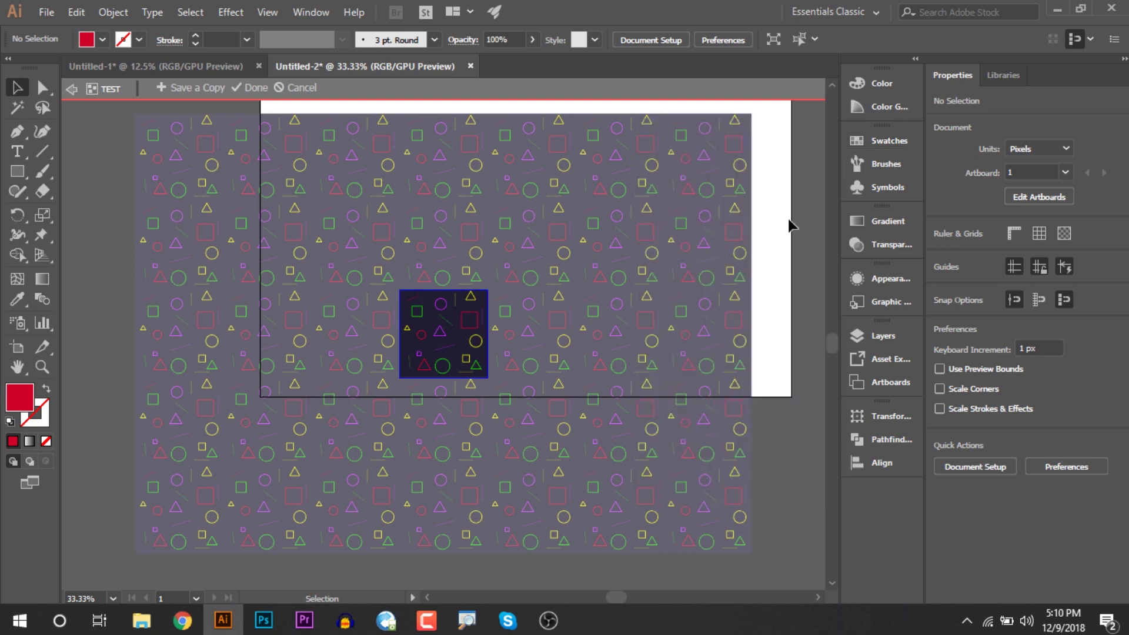
scroll(751, 383, "down", 3)
key("Escape")
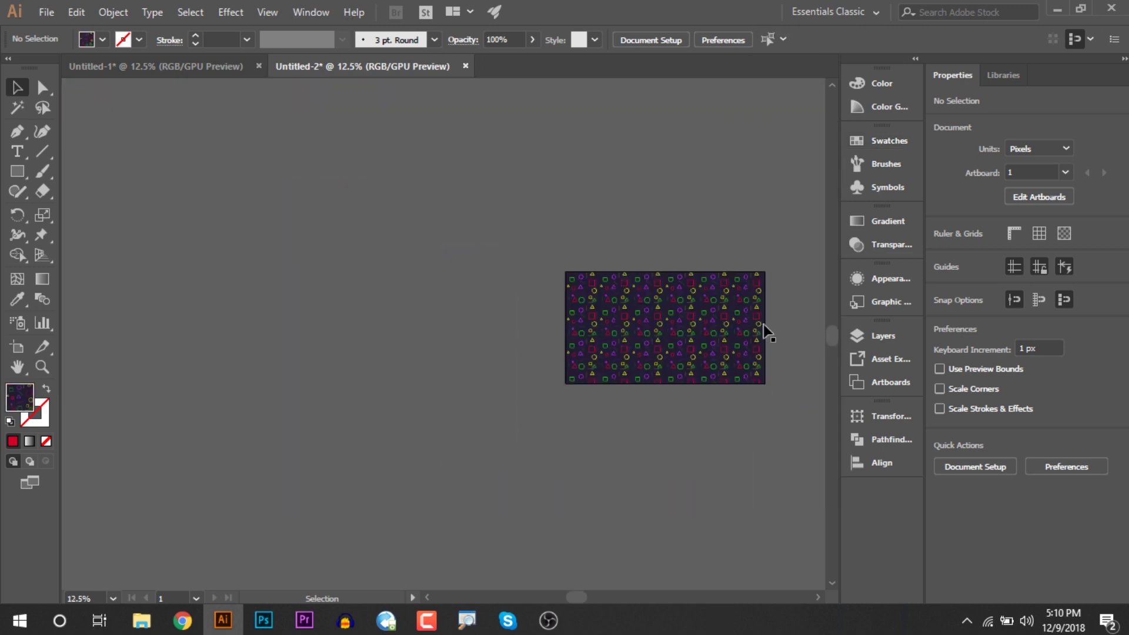
scroll(764, 328, "up", 5)
scroll(505, 285, "down", 5)
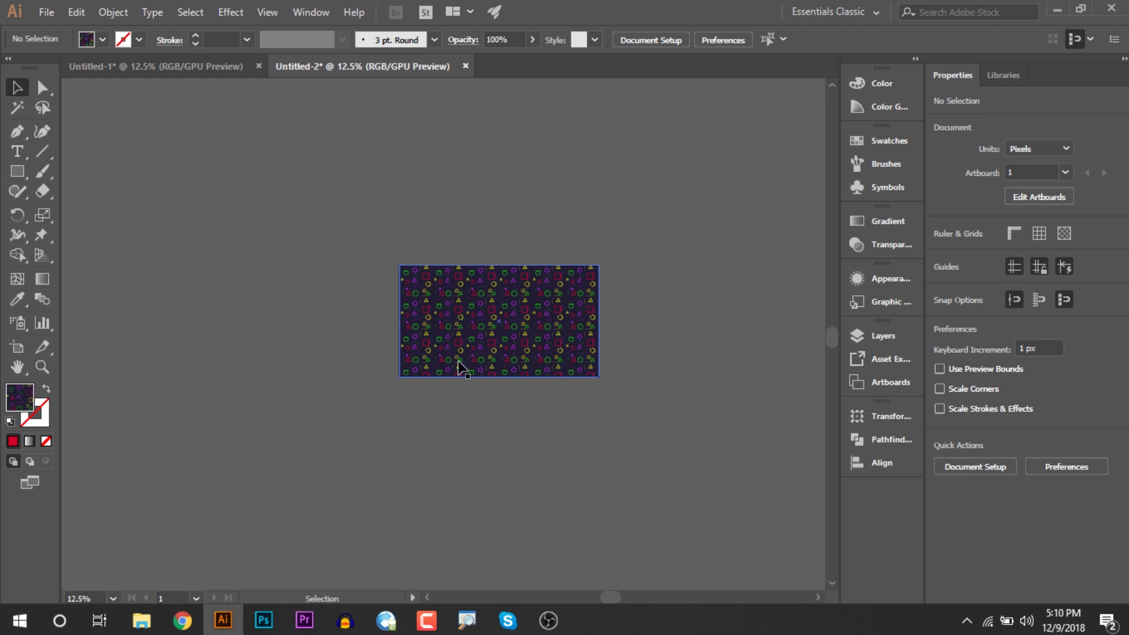
scroll(327, 336, "up", 3)
scroll(412, 294, "down", 5)
scroll(530, 276, "up", 6)
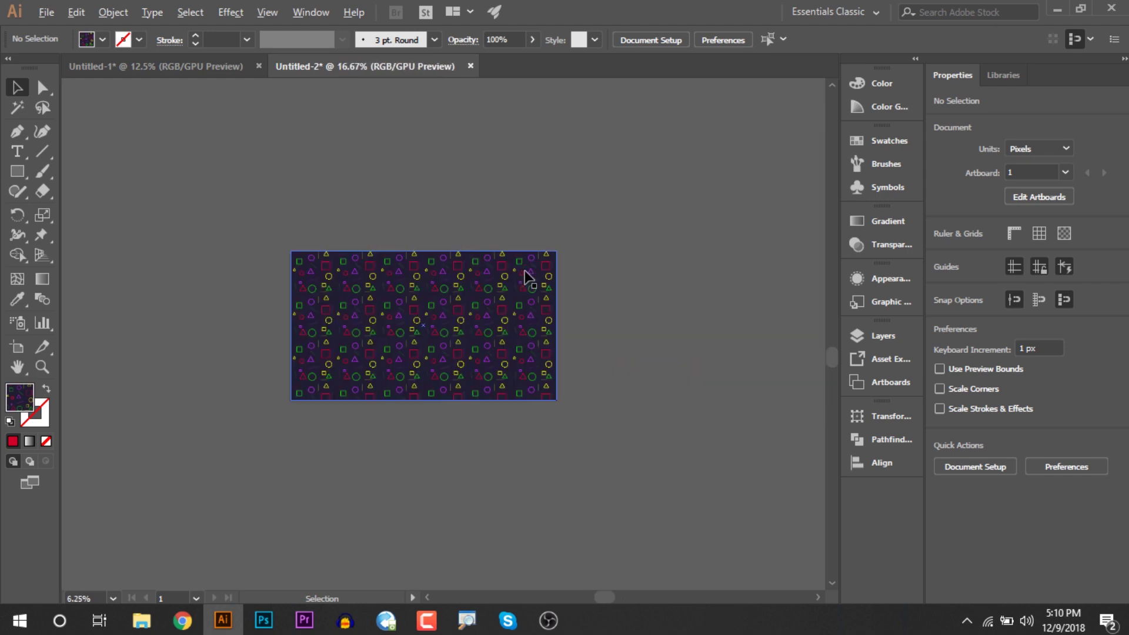
scroll(531, 231, "down", 2)
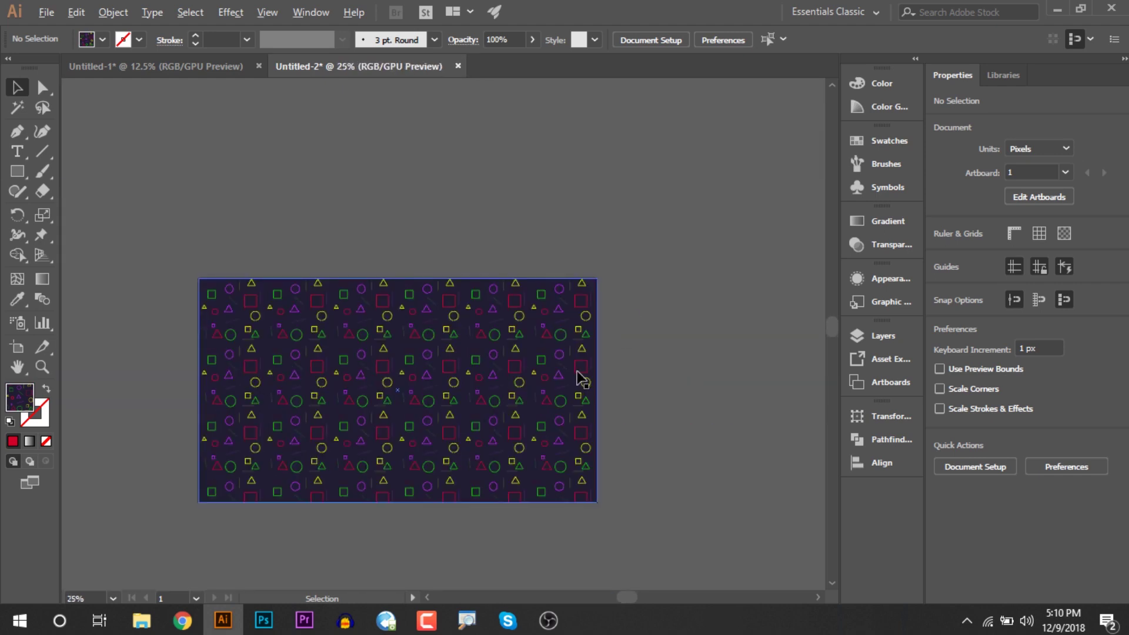
Step: Draw a TEST-pattern-filled circle above the rectangle with the Ellipse tool
left_click(17, 171)
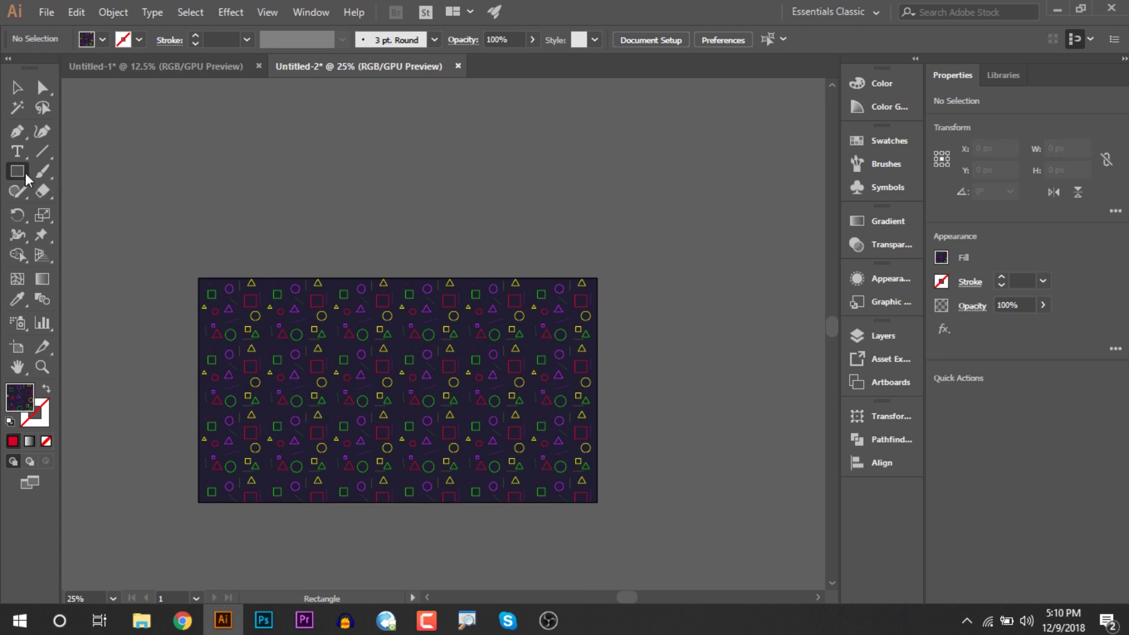
left_click_drag(18, 172, 100, 206)
left_click_drag(387, 128, 548, 225)
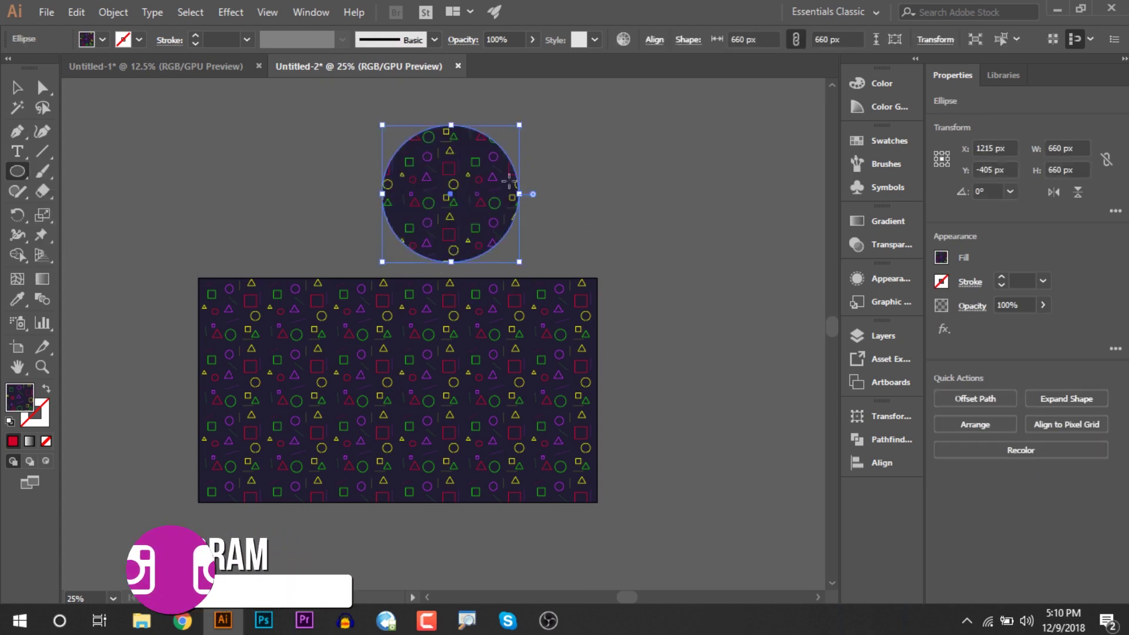
Step: Draw a TEST-pattern-filled triangle beside the circle with the Polygon tool
left_click_drag(17, 171, 94, 232)
left_click_drag(636, 174, 688, 268)
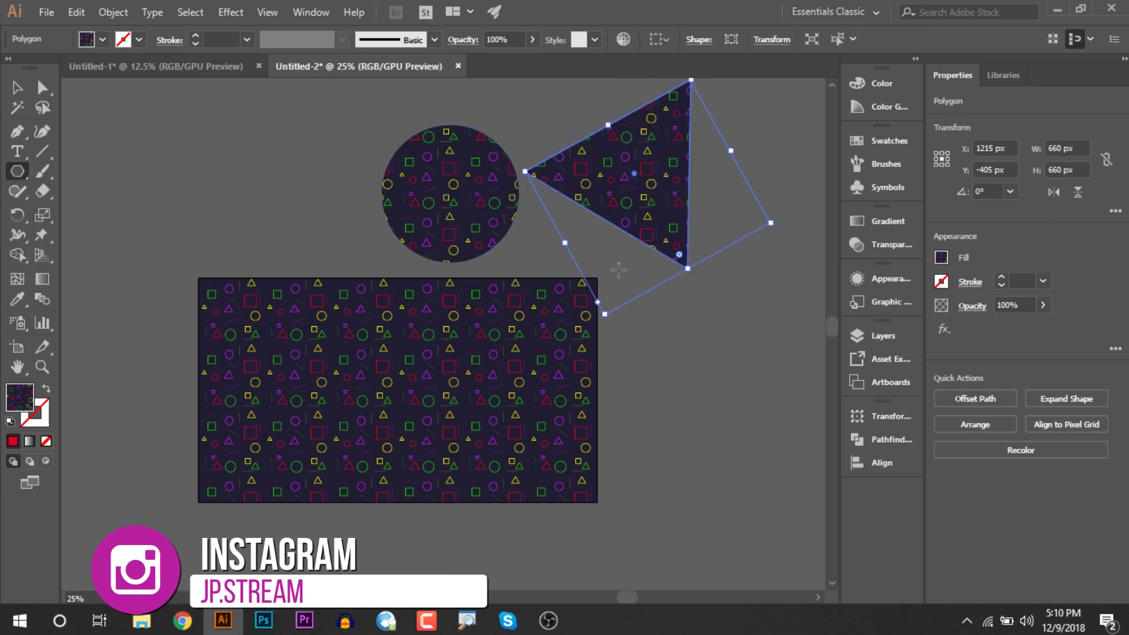
left_click(24, 170)
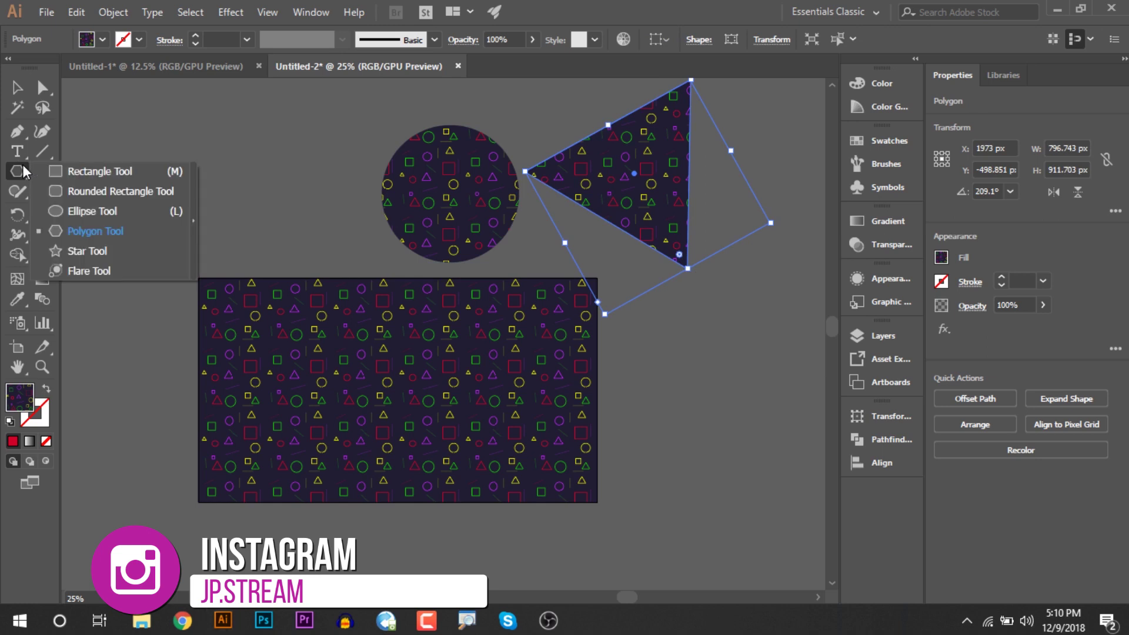